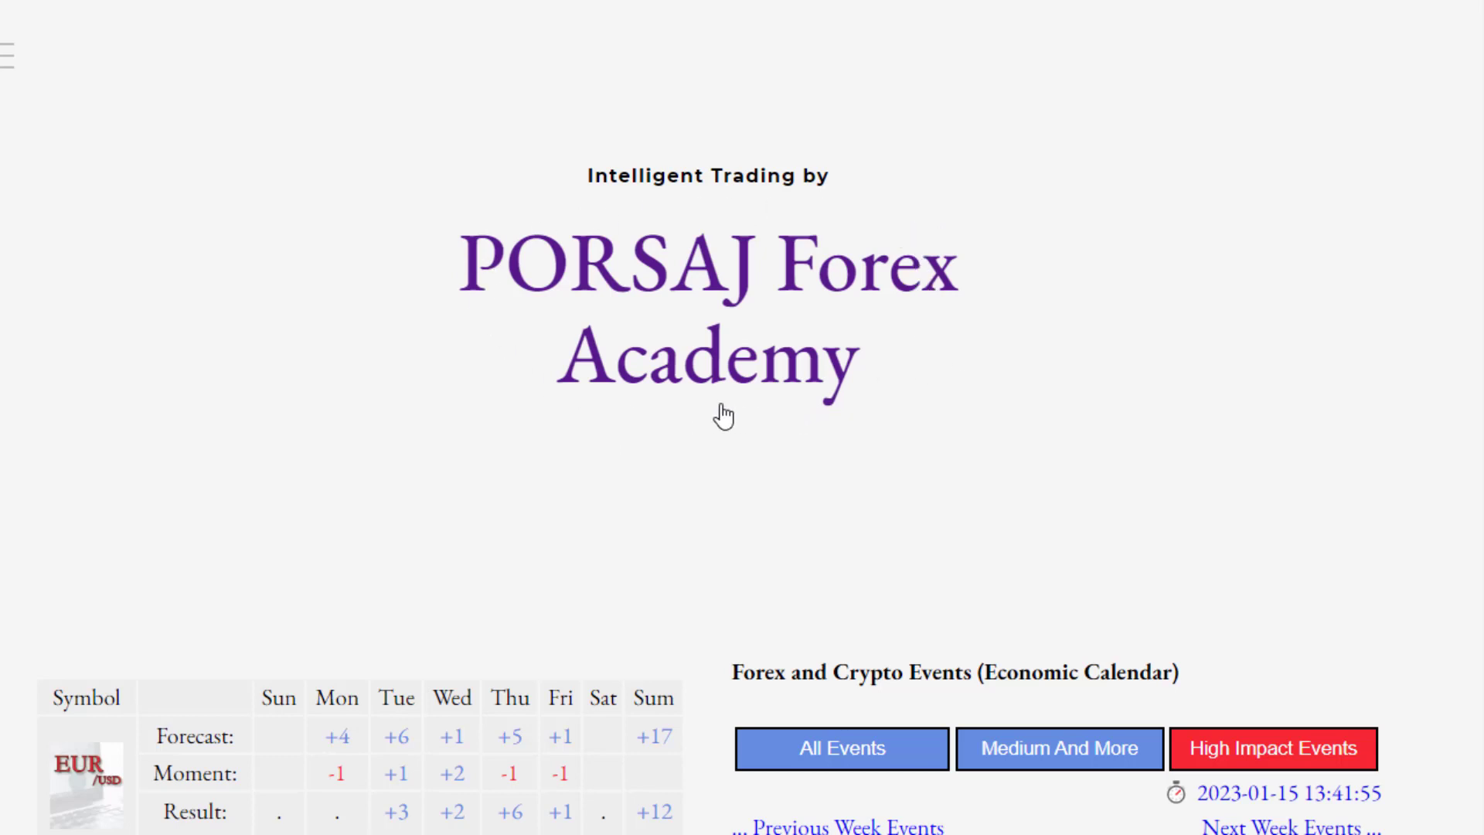
Step: Examine last week's high-impact events and the daily forecast, moment and result scores of all symbols, down to the last-month impact chart
scroll(733, 415, down, 5)
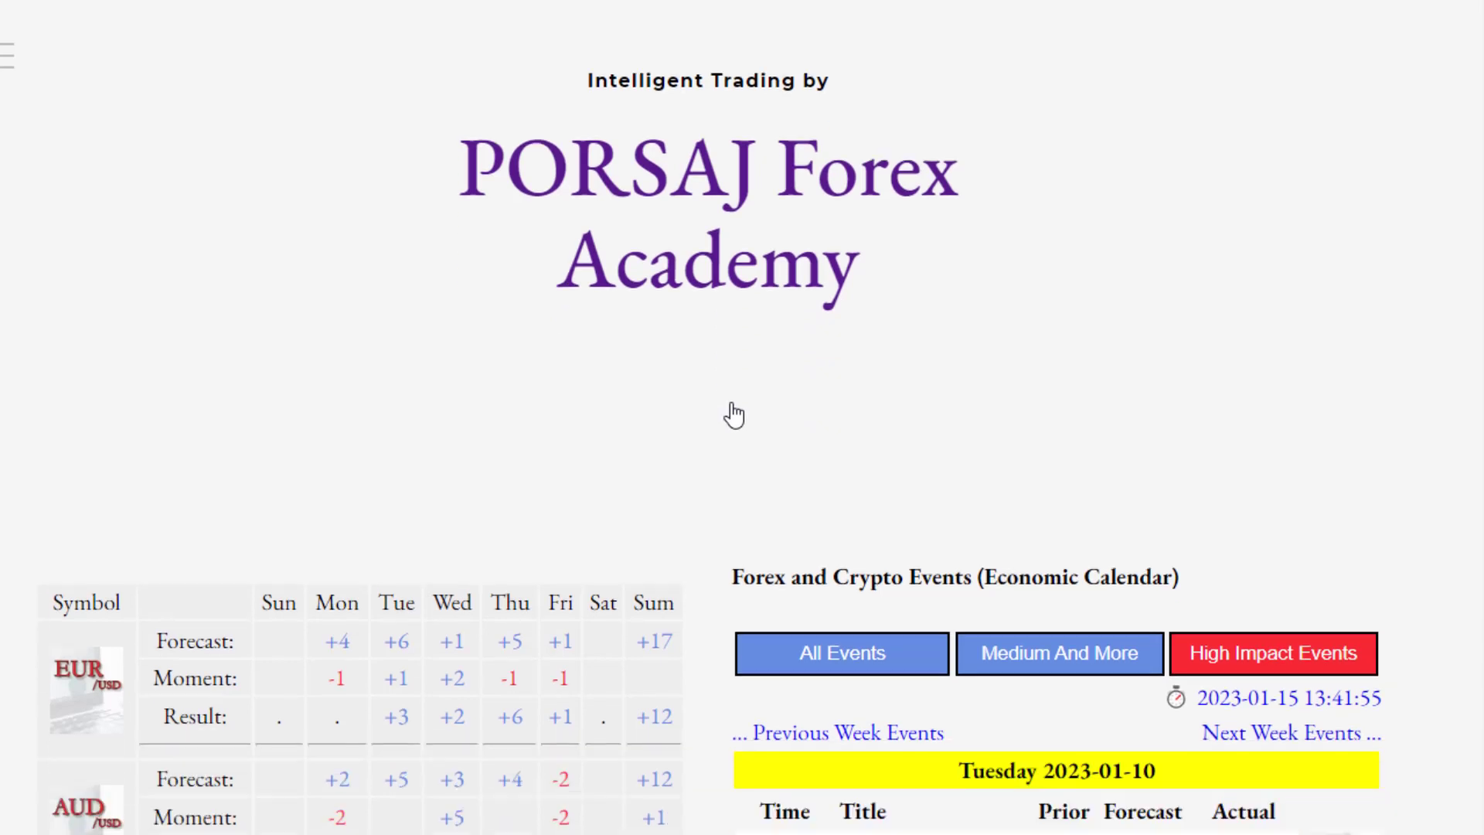
scroll(1071, 327, down, 3)
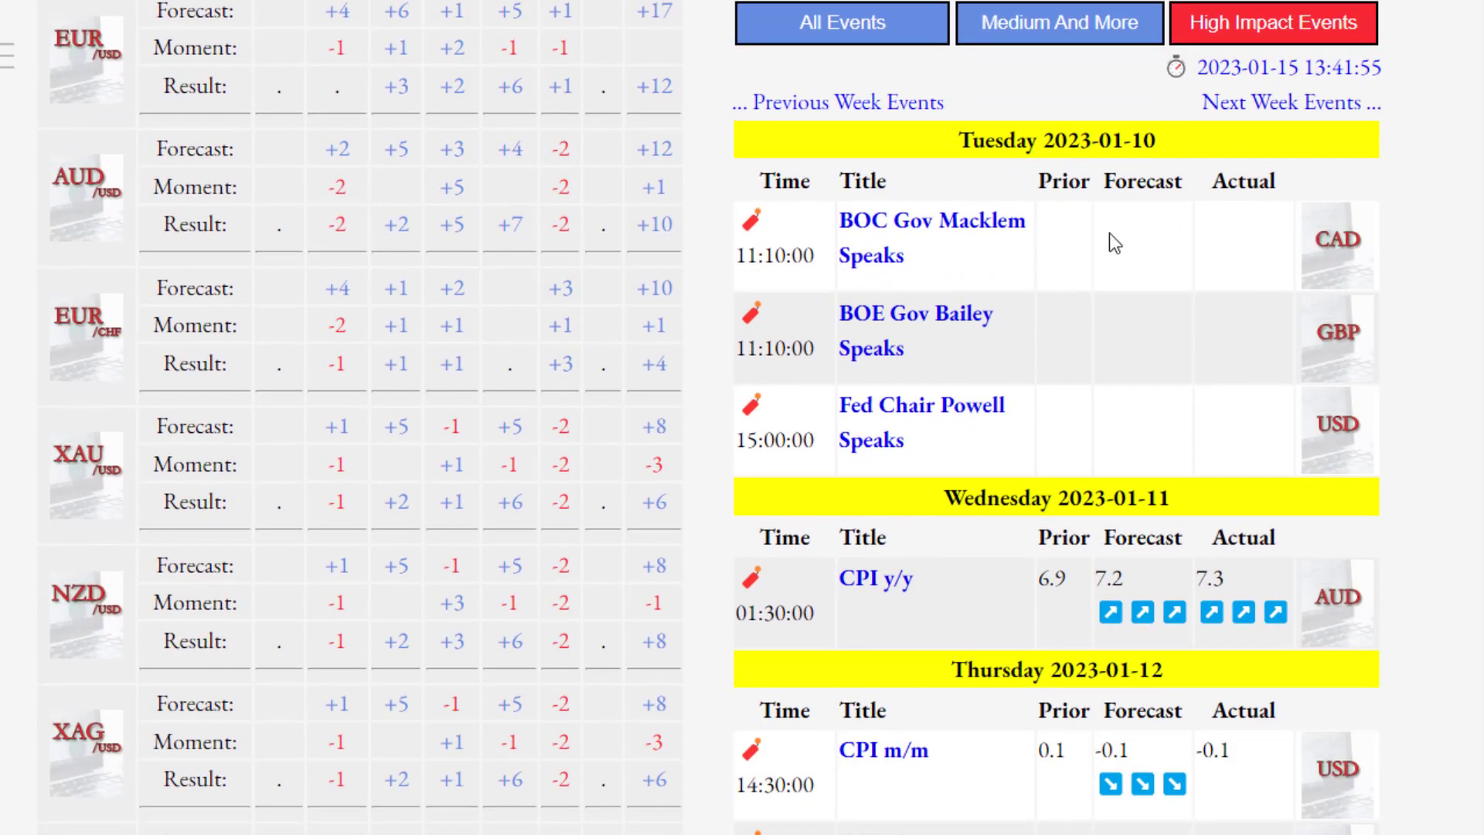
scroll(1101, 364, down, 3)
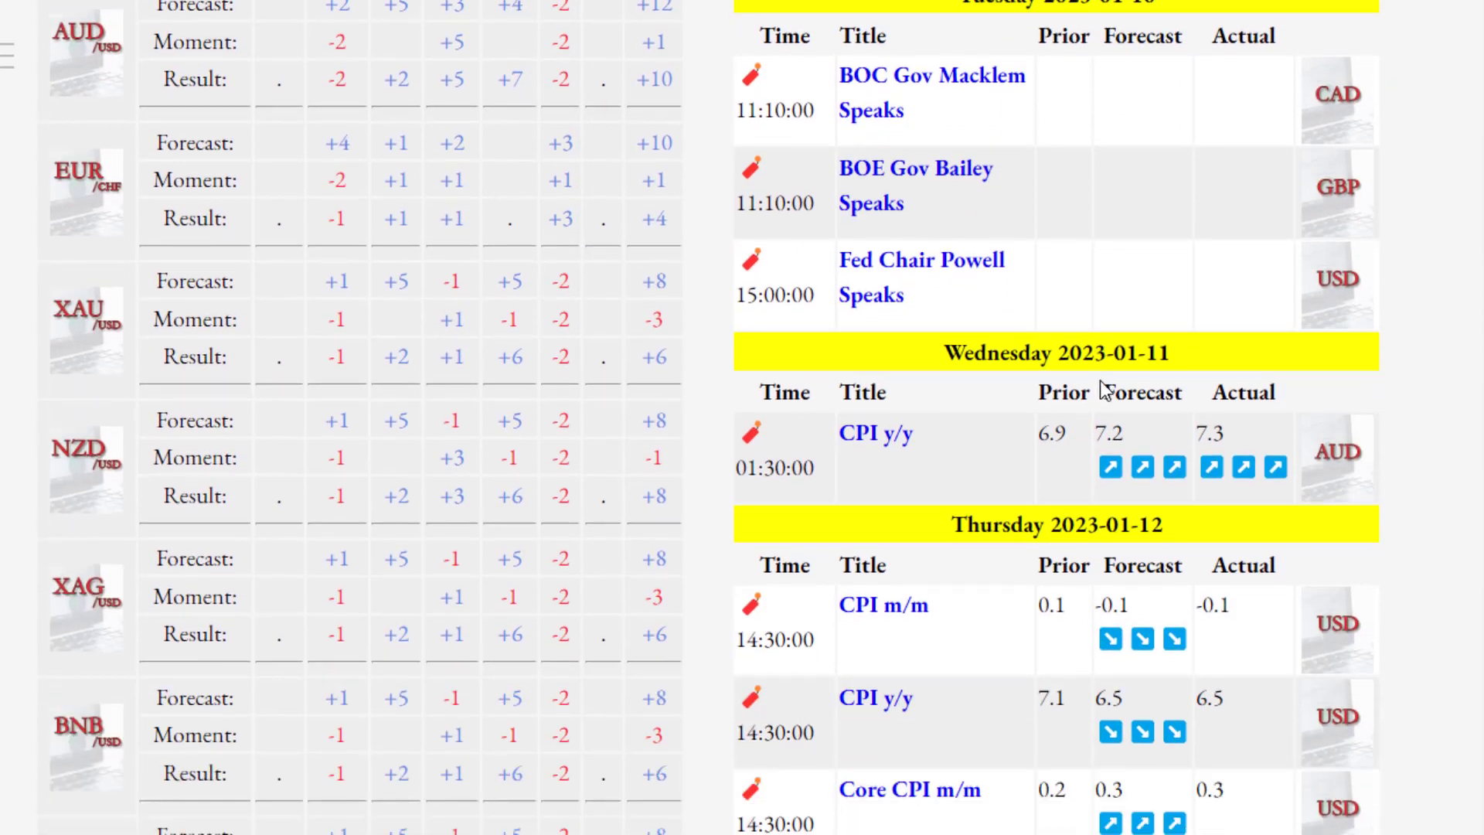
scroll(1095, 346, down, 2)
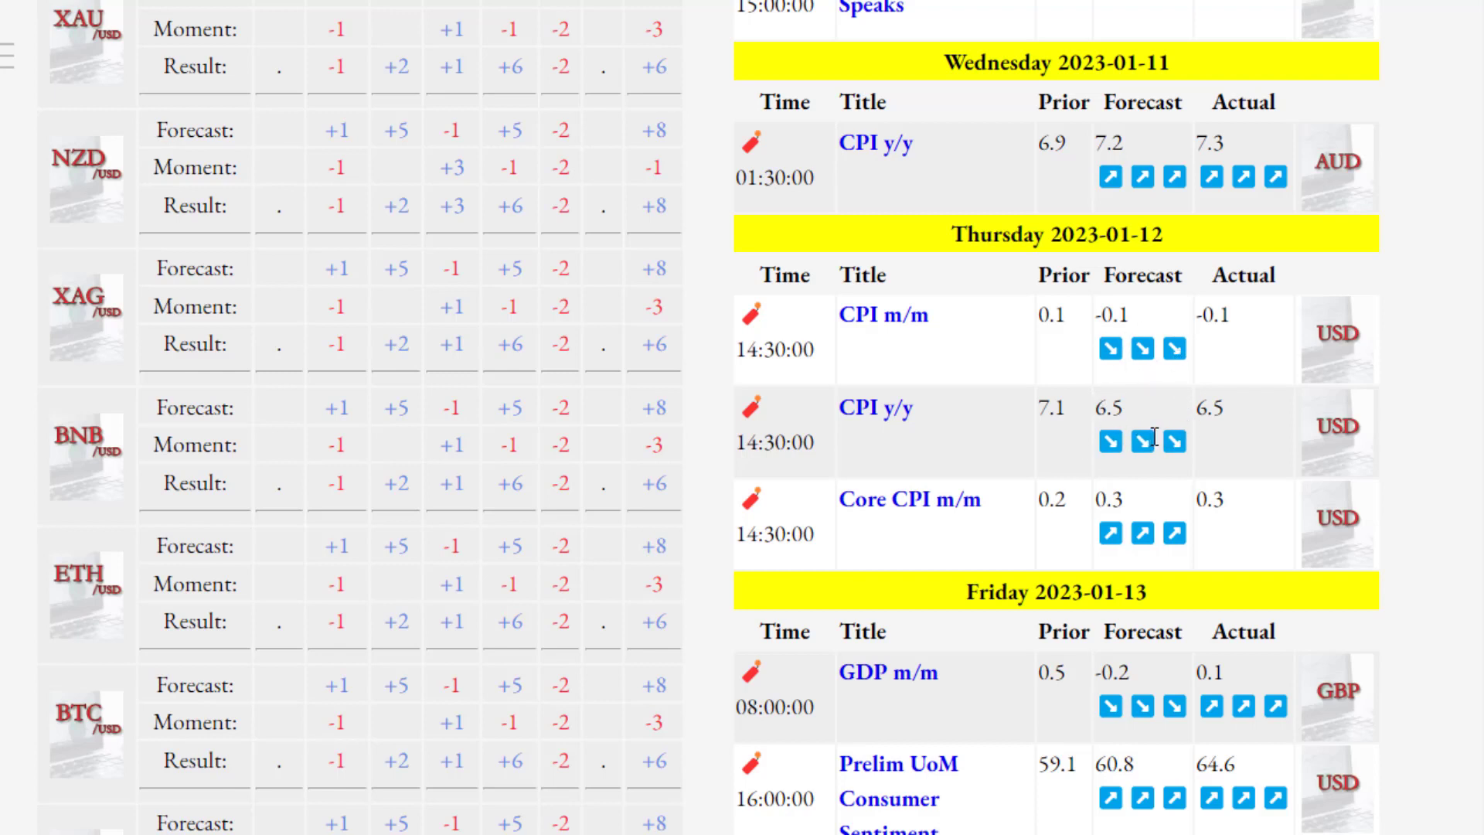
scroll(1063, 358, up, 10)
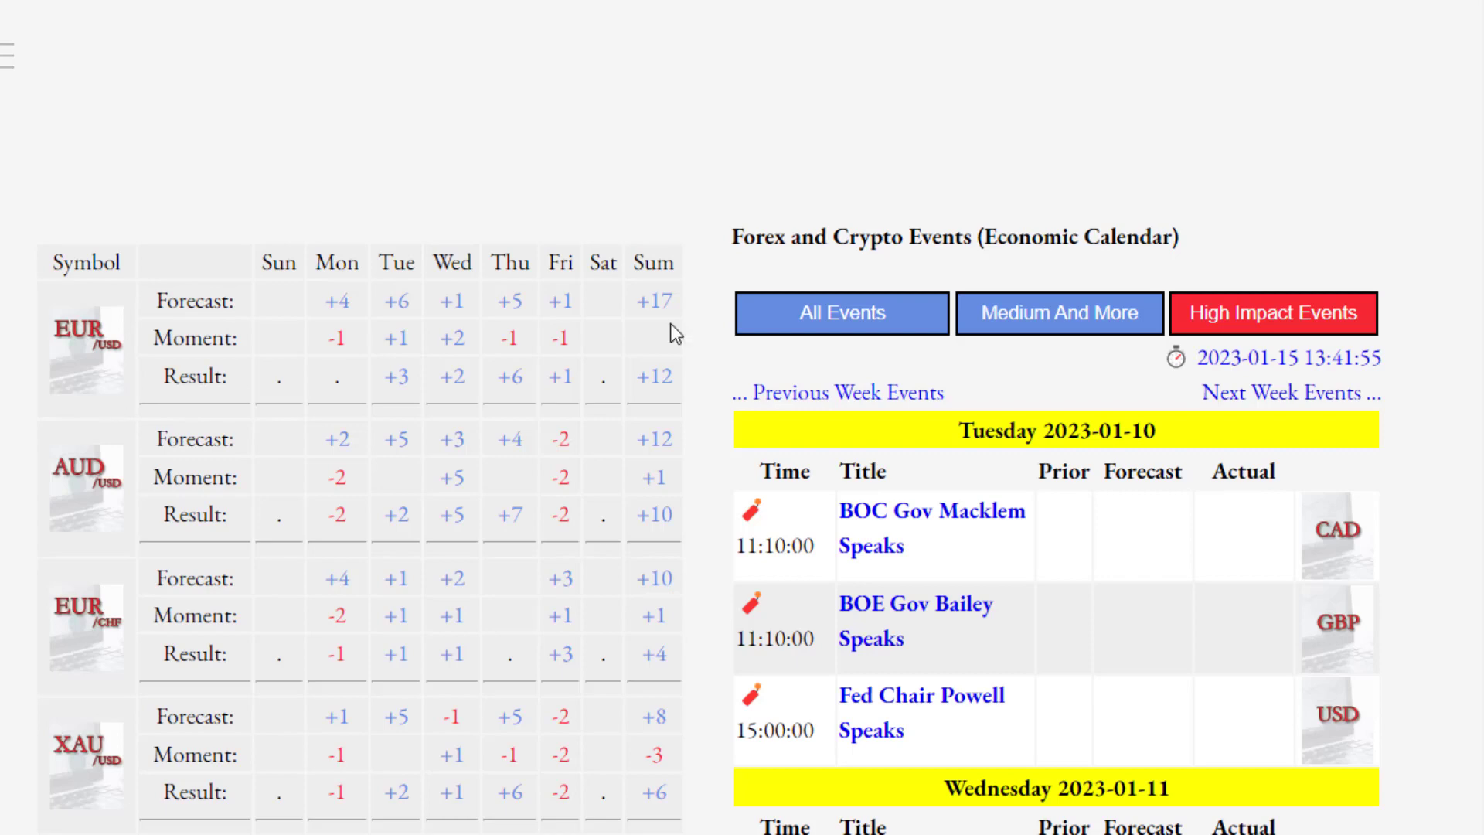
scroll(938, 352, down, 2)
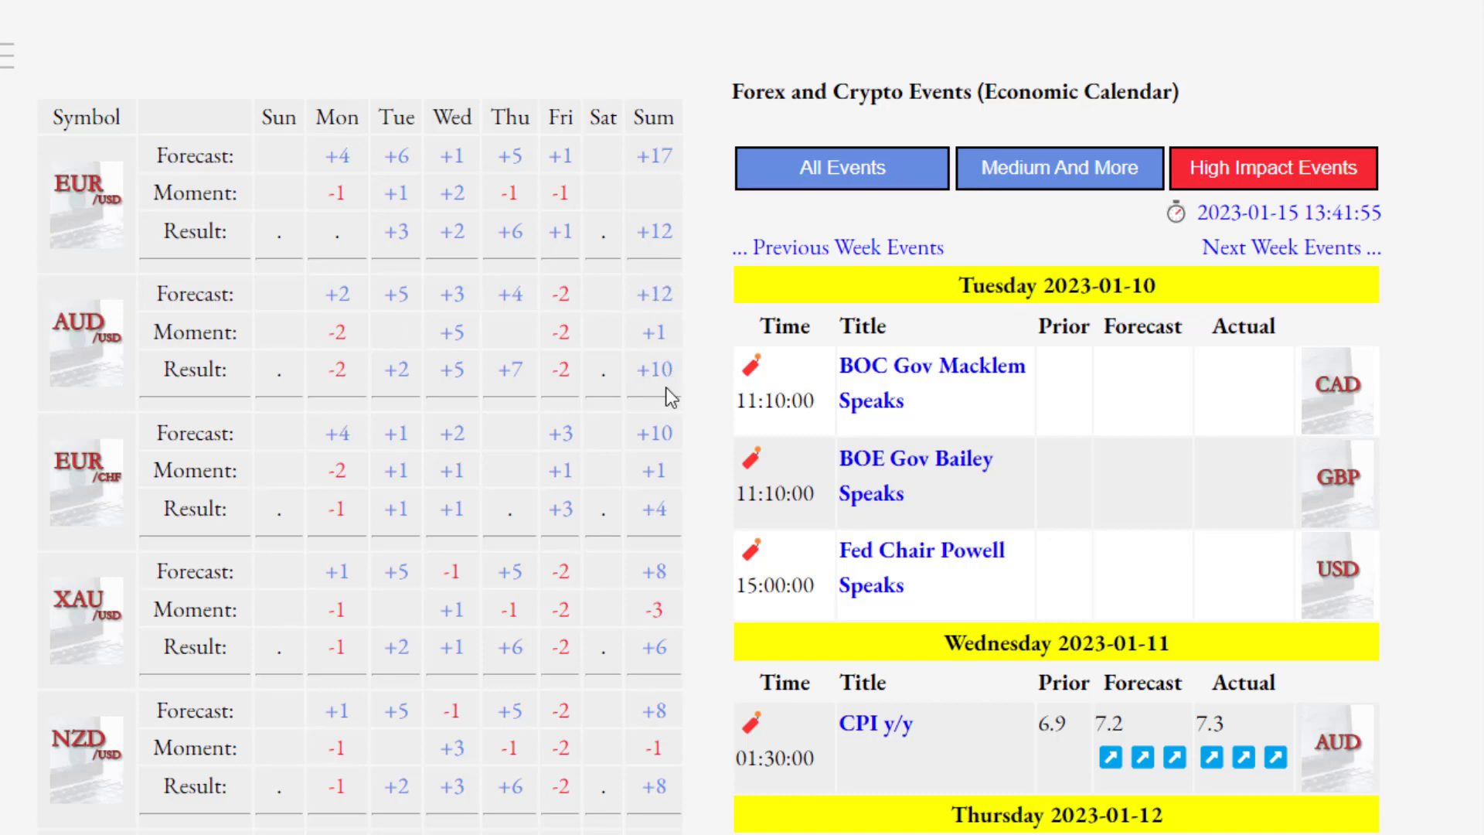
scroll(650, 389, down, 2)
scroll(645, 388, down, 10)
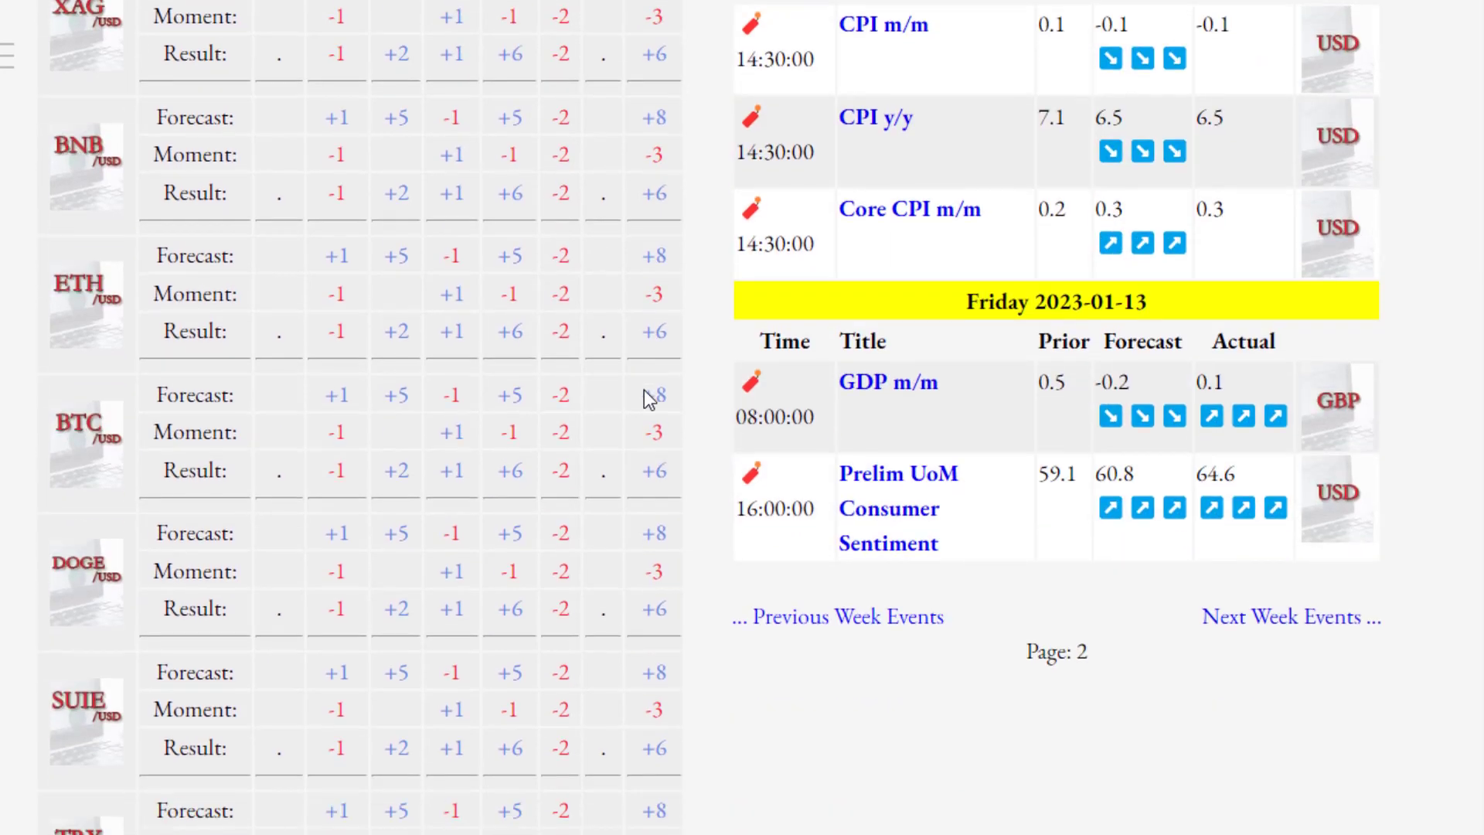
scroll(643, 393, down, 8)
scroll(646, 405, down, 13)
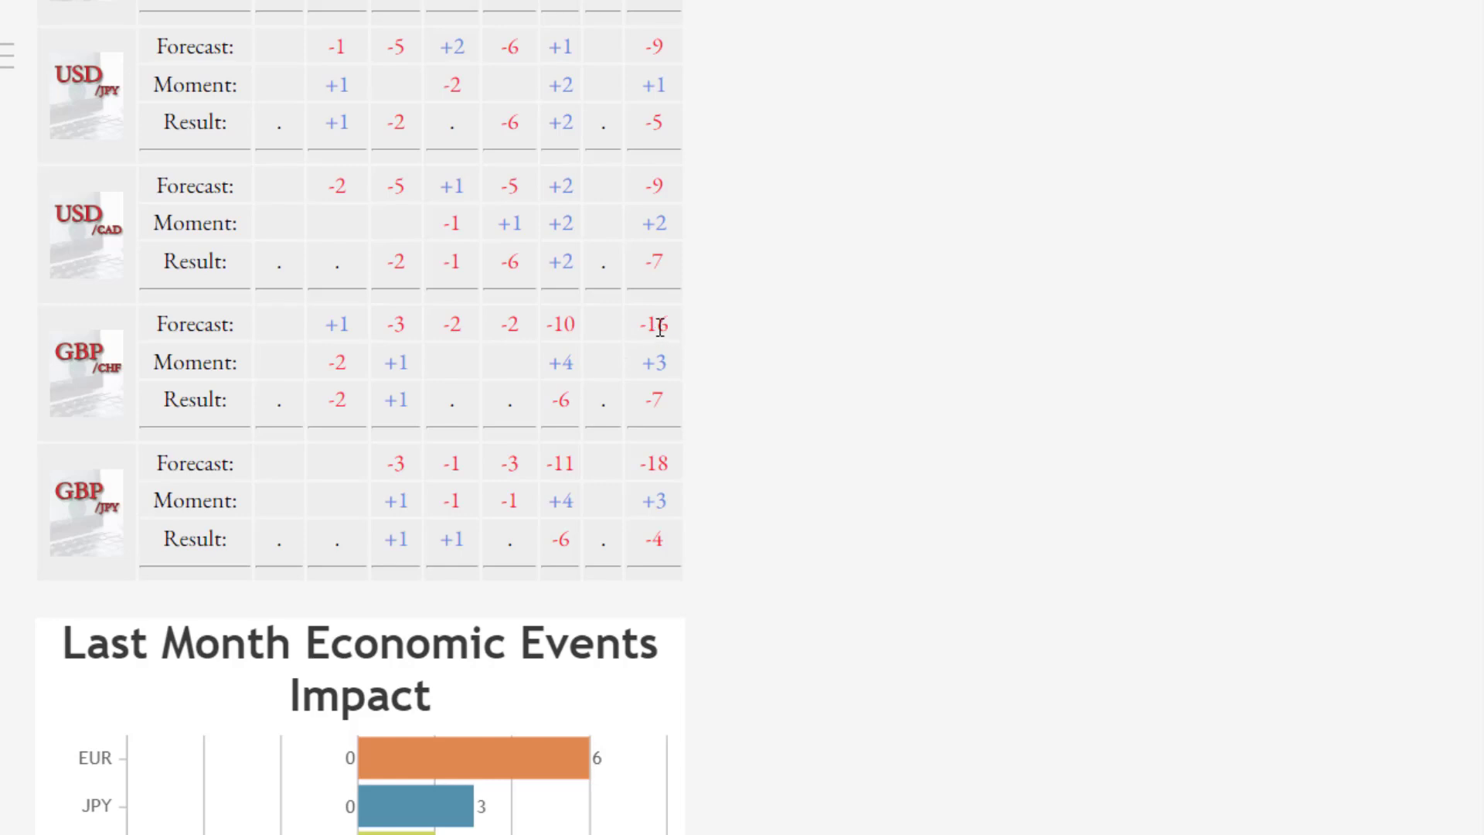
scroll(656, 437, down, 2)
scroll(656, 437, down, 8)
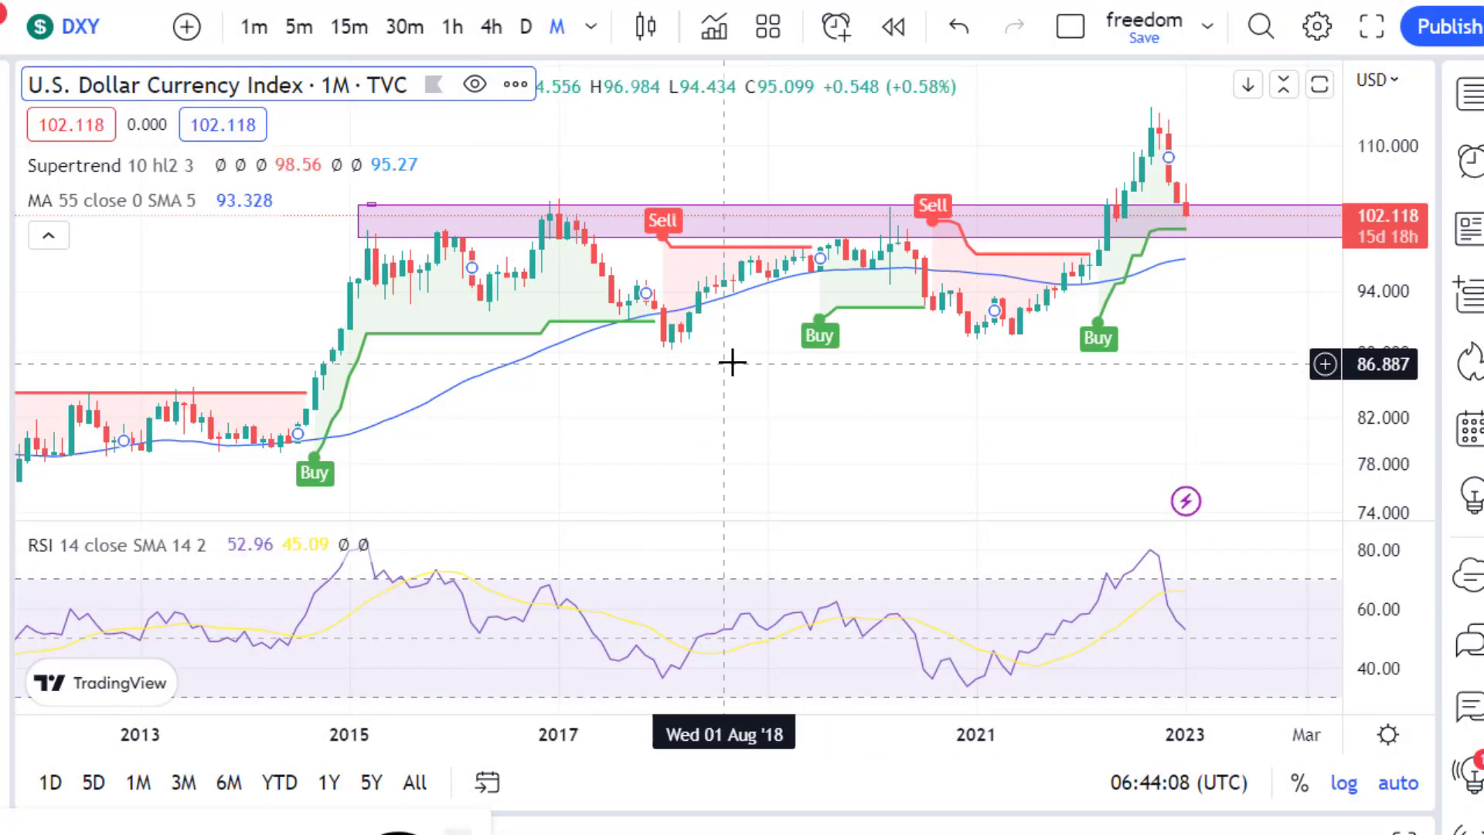
Step: Examine the U.S. Dollar Index's monthly history on TradingView, then its recent candles around the purple zone
scroll(734, 360, down, 2)
scroll(742, 362, down, 1)
scroll(754, 350, down, 1)
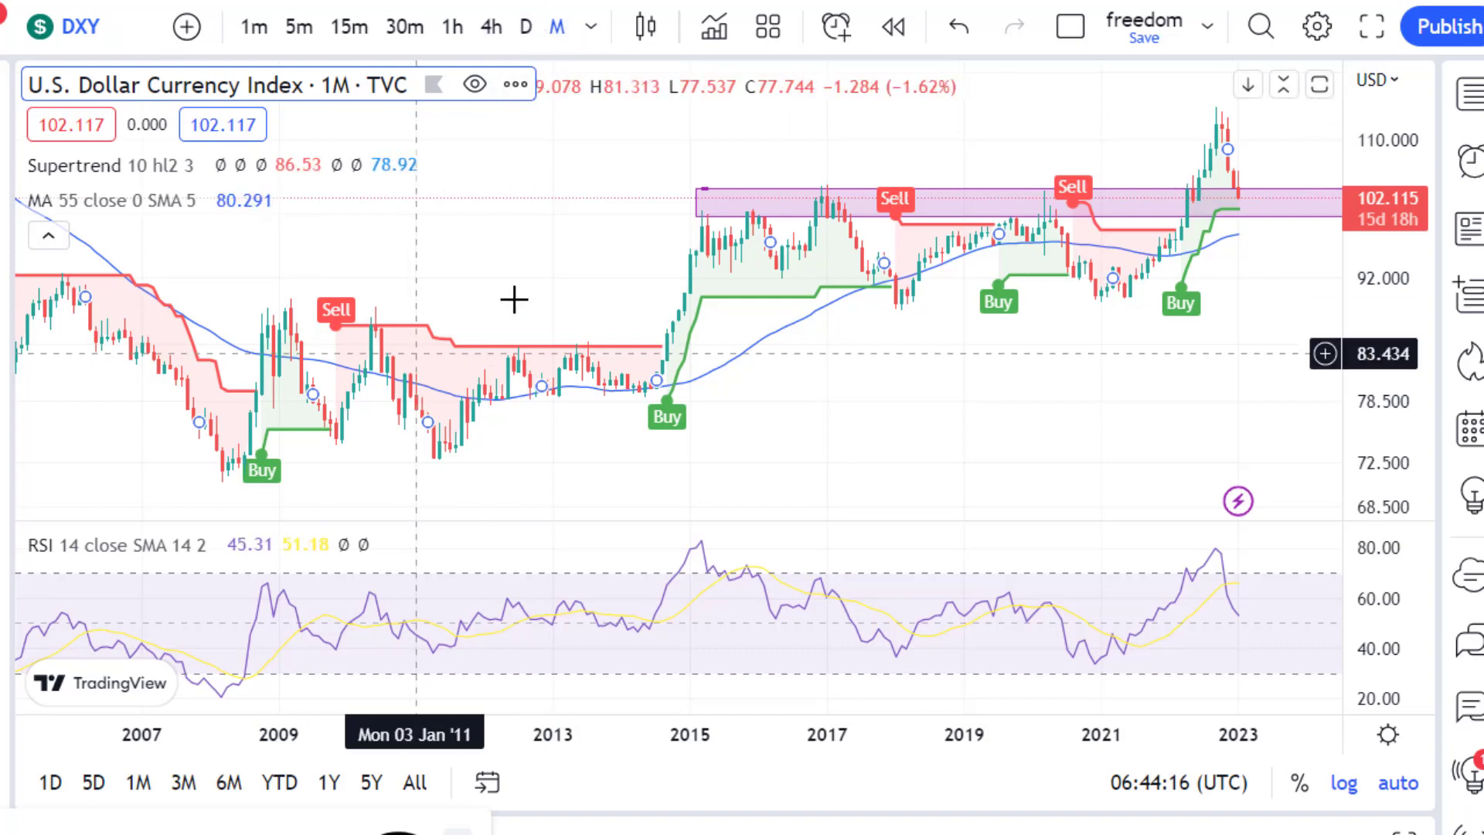
scroll(541, 305, down, 5)
scroll(781, 274, down, 3)
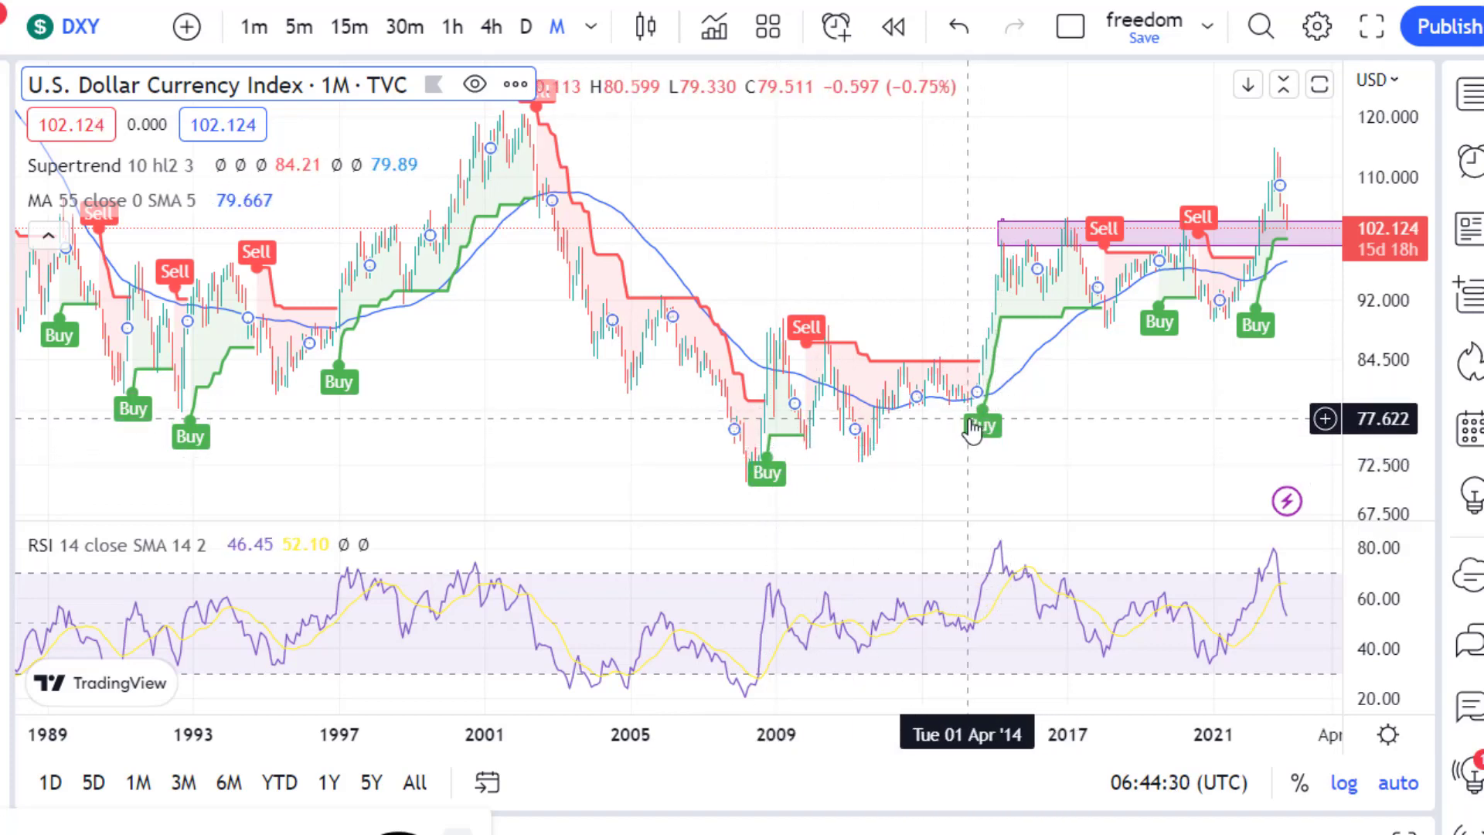
scroll(971, 425, up, 6)
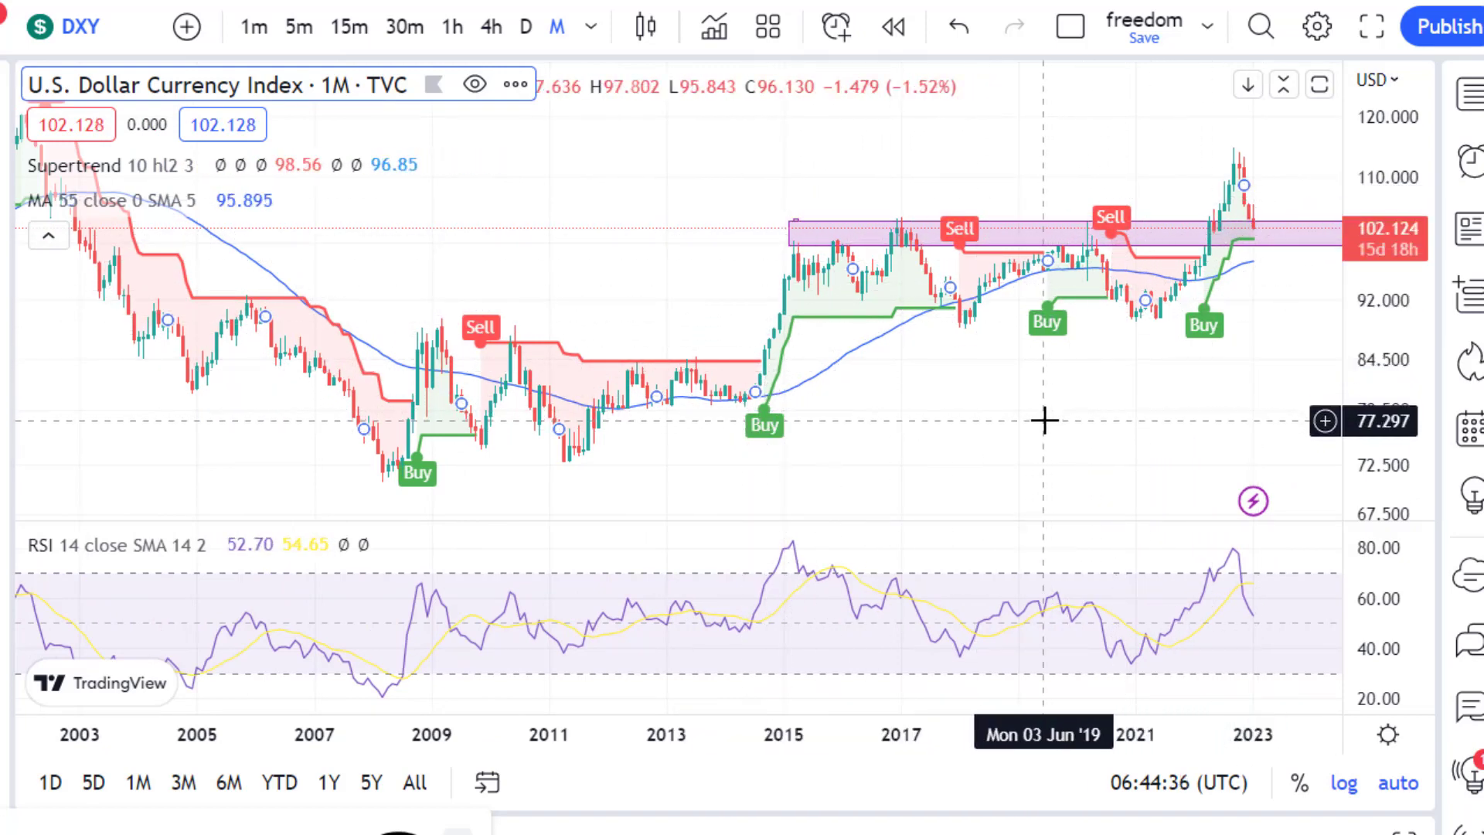
scroll(1043, 420, up, 3)
scroll(1034, 345, up, 3)
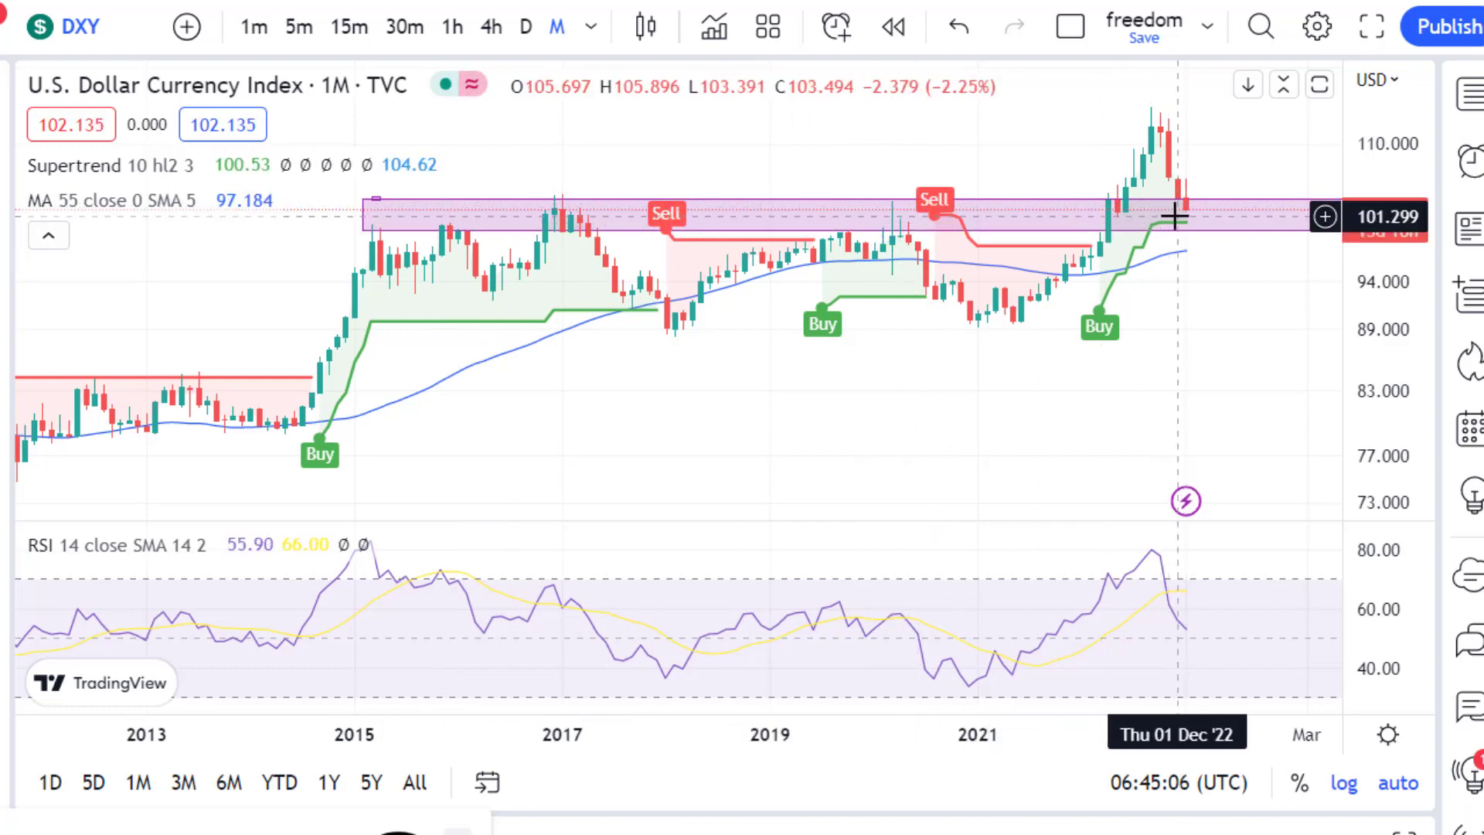
scroll(1077, 300, up, 3)
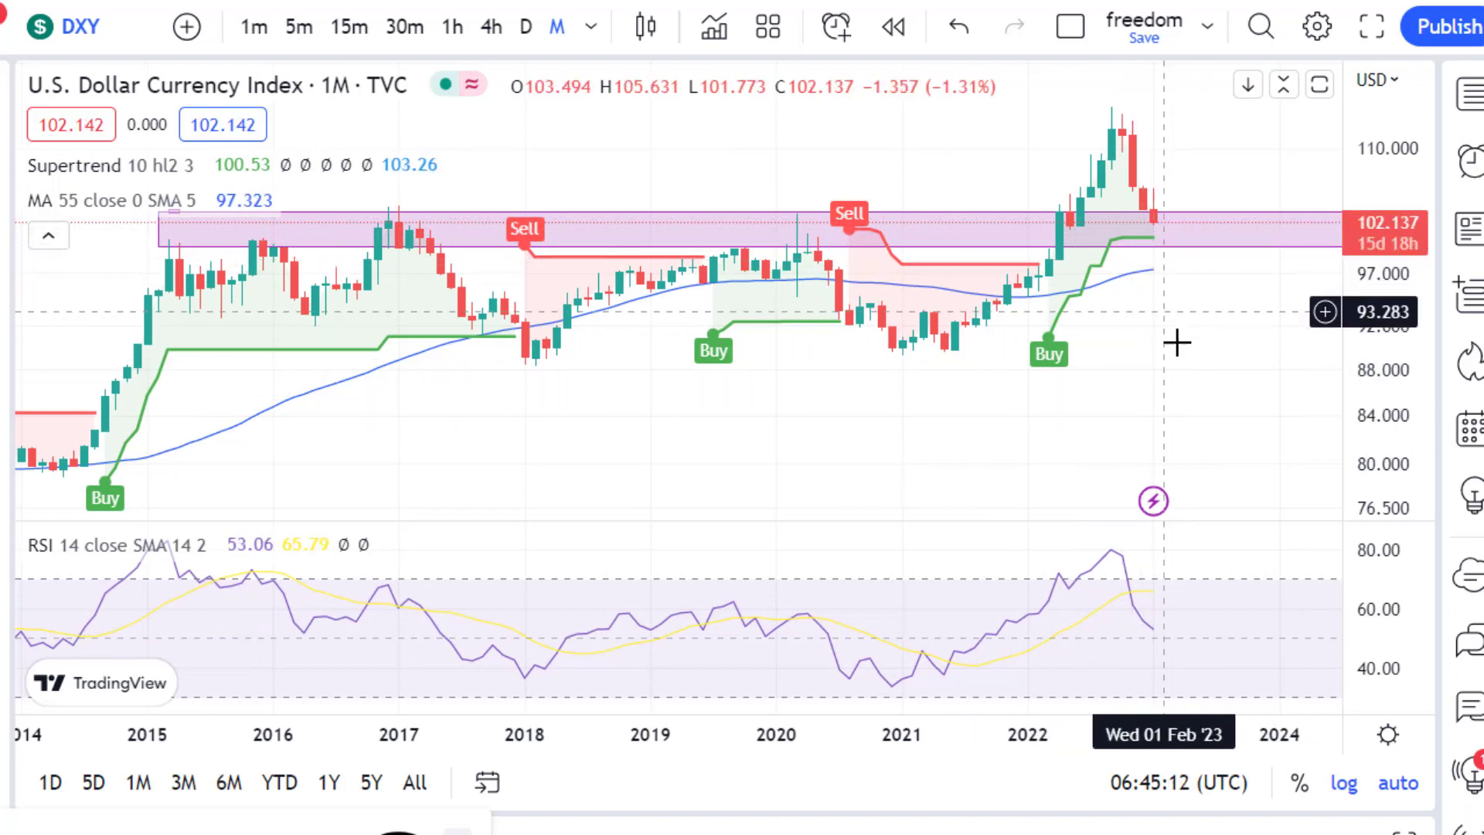
click(1156, 225)
key(Escape)
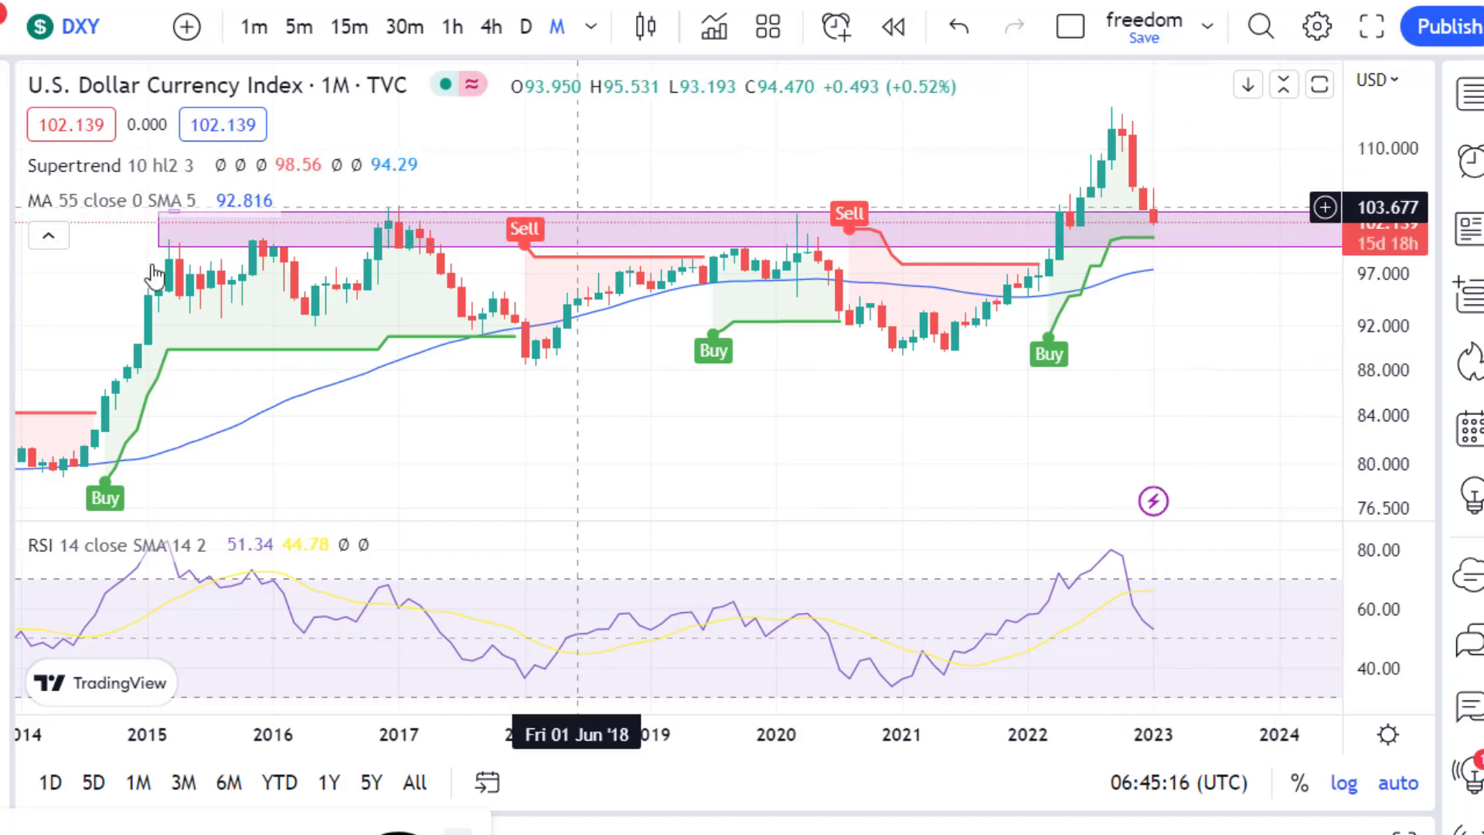
Step: Switch the dollar index chart to the daily timeframe and draw an arrow downward through the purple zone from about 102.17 on 17 January 2023
click(4, 155)
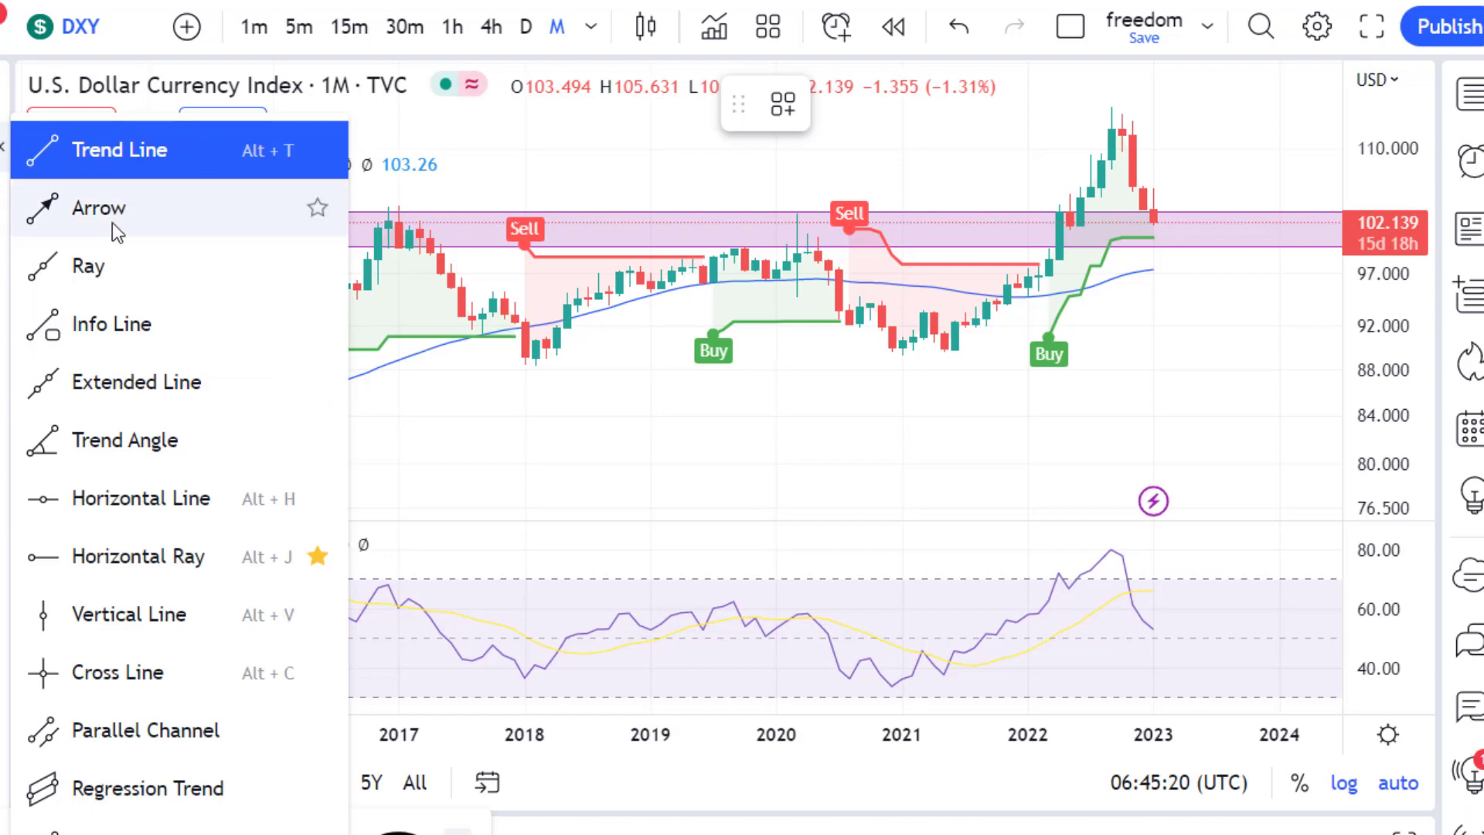
click(131, 212)
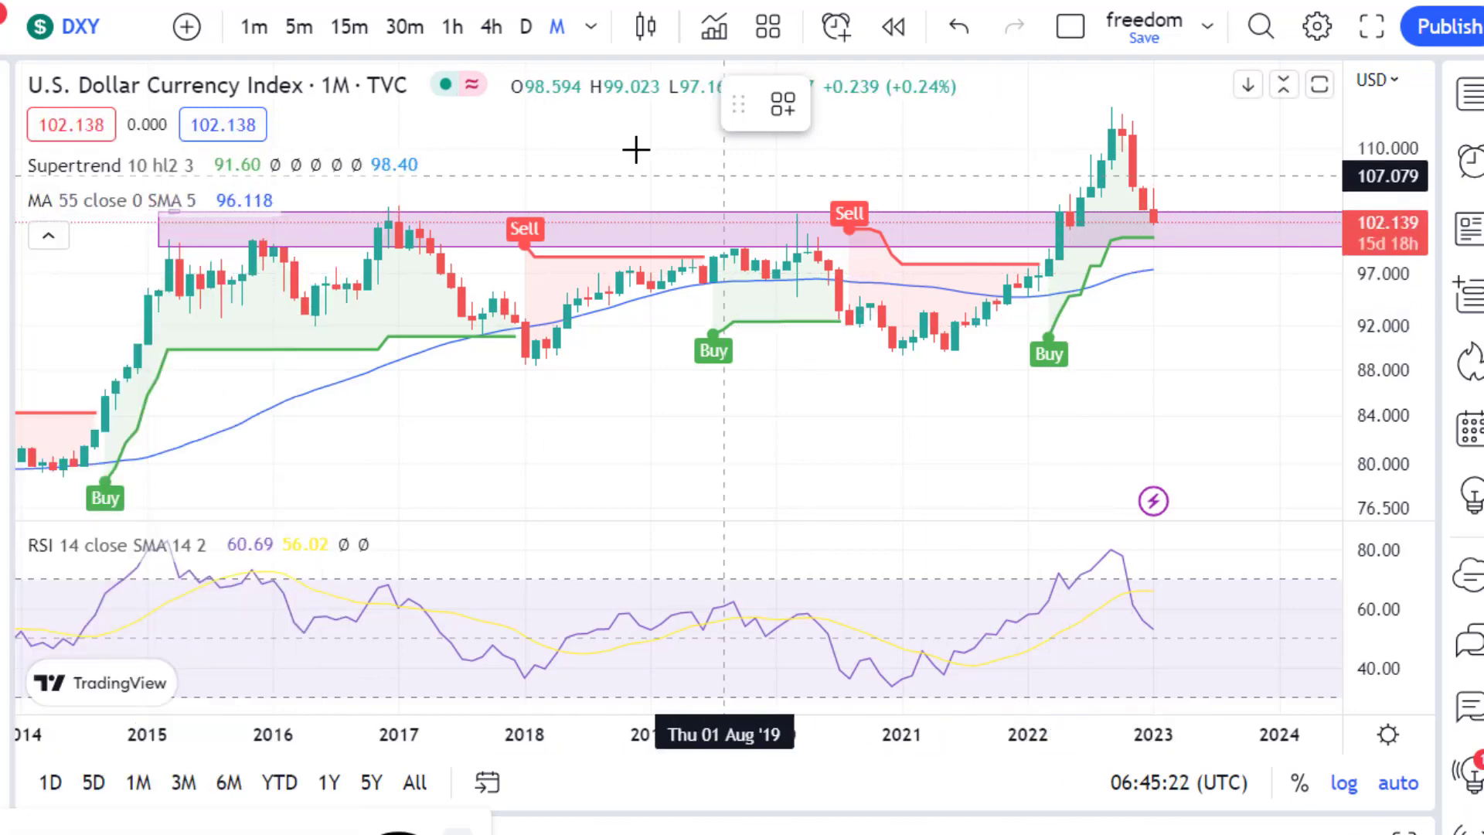
click(525, 26)
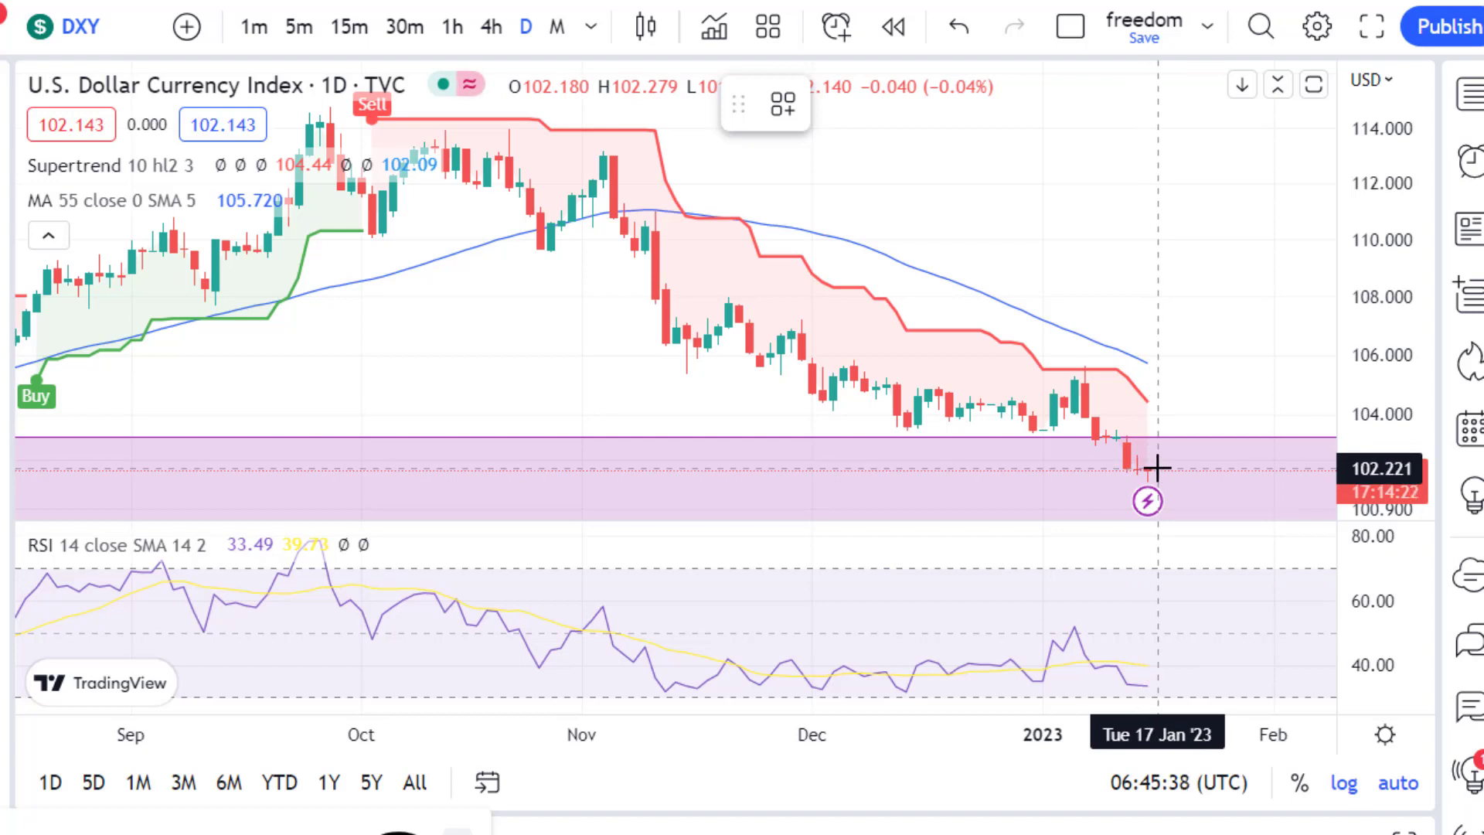
drag(1157, 469, 1202, 515)
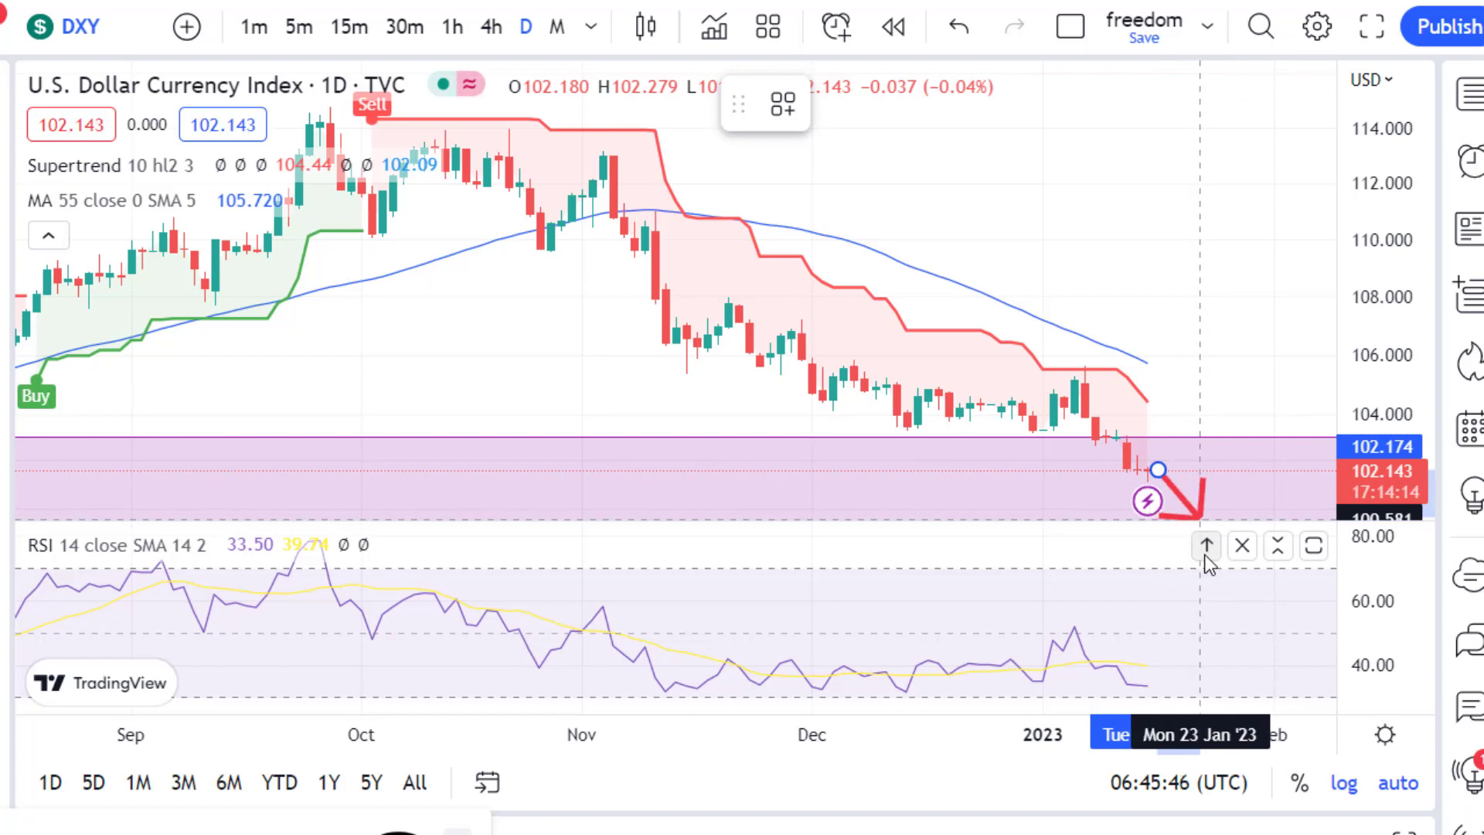
drag(1203, 514, 1314, 517)
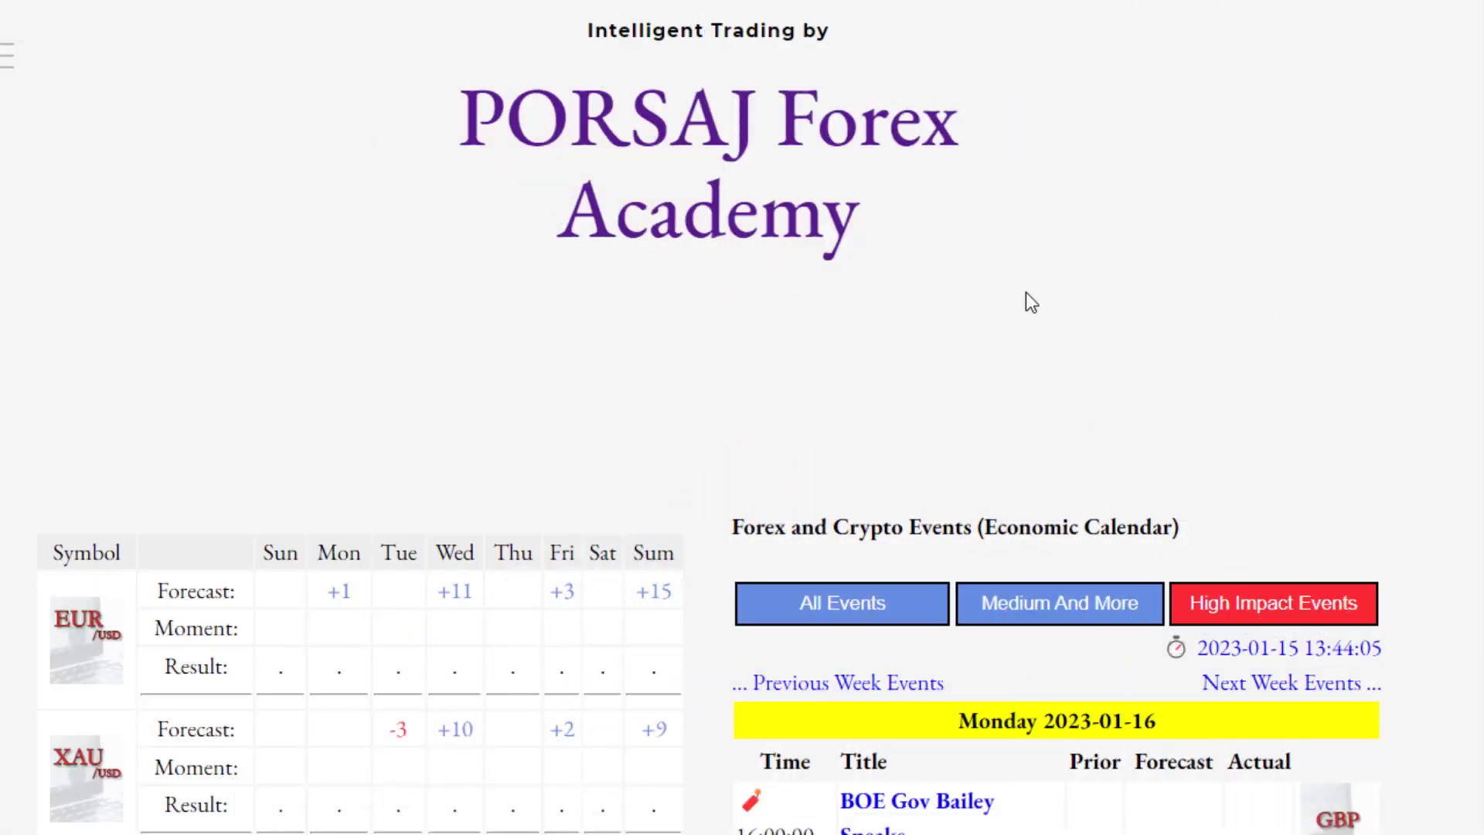
Step: On the PORSAJ Forex Academy page, review the high-impact events from Monday 2023-01-16 to Wednesday 2023-01-18 with their prior and forecast values
scroll(1009, 259, down, 4)
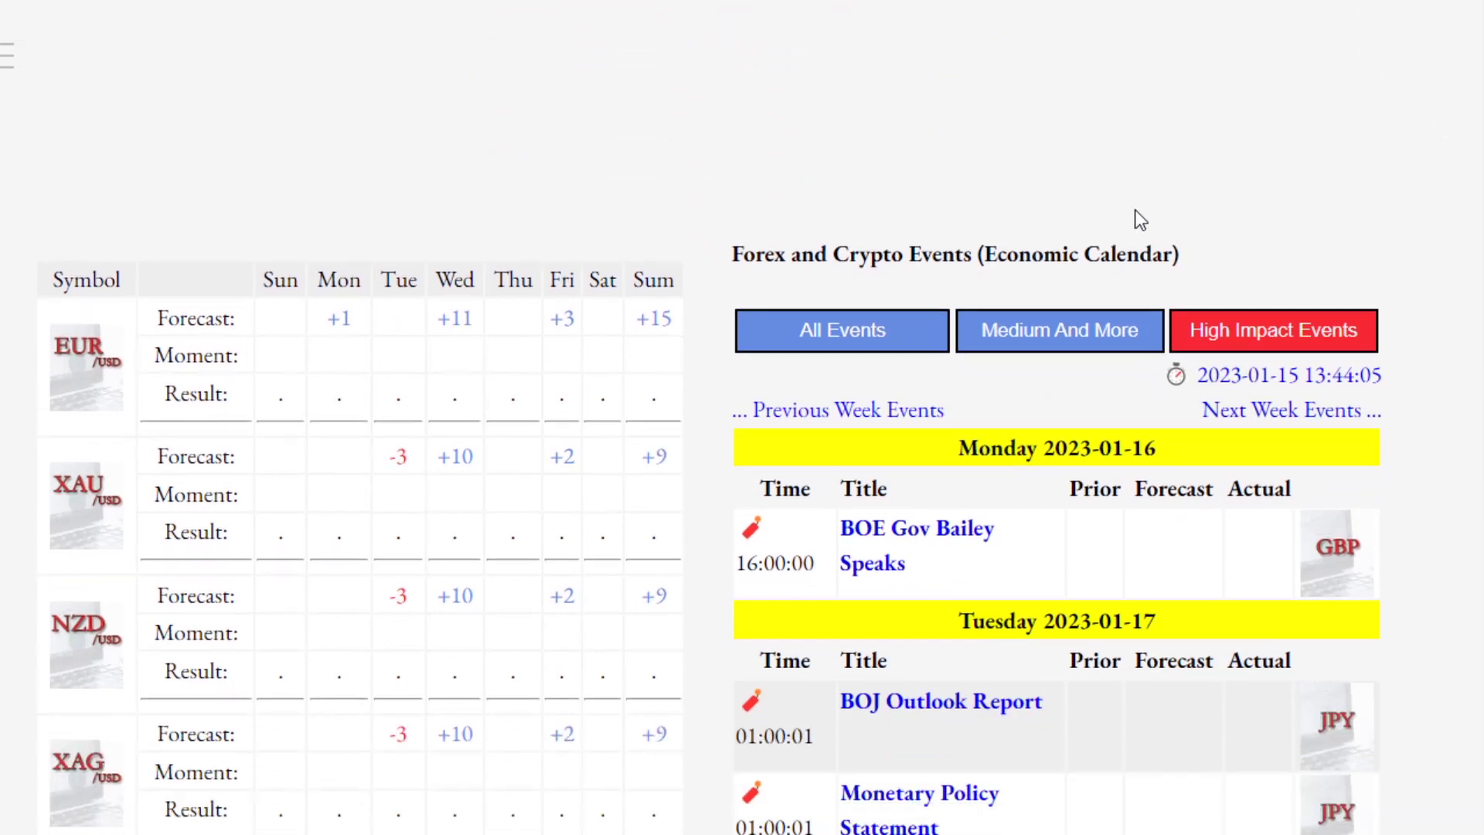
scroll(1136, 216, down, 3)
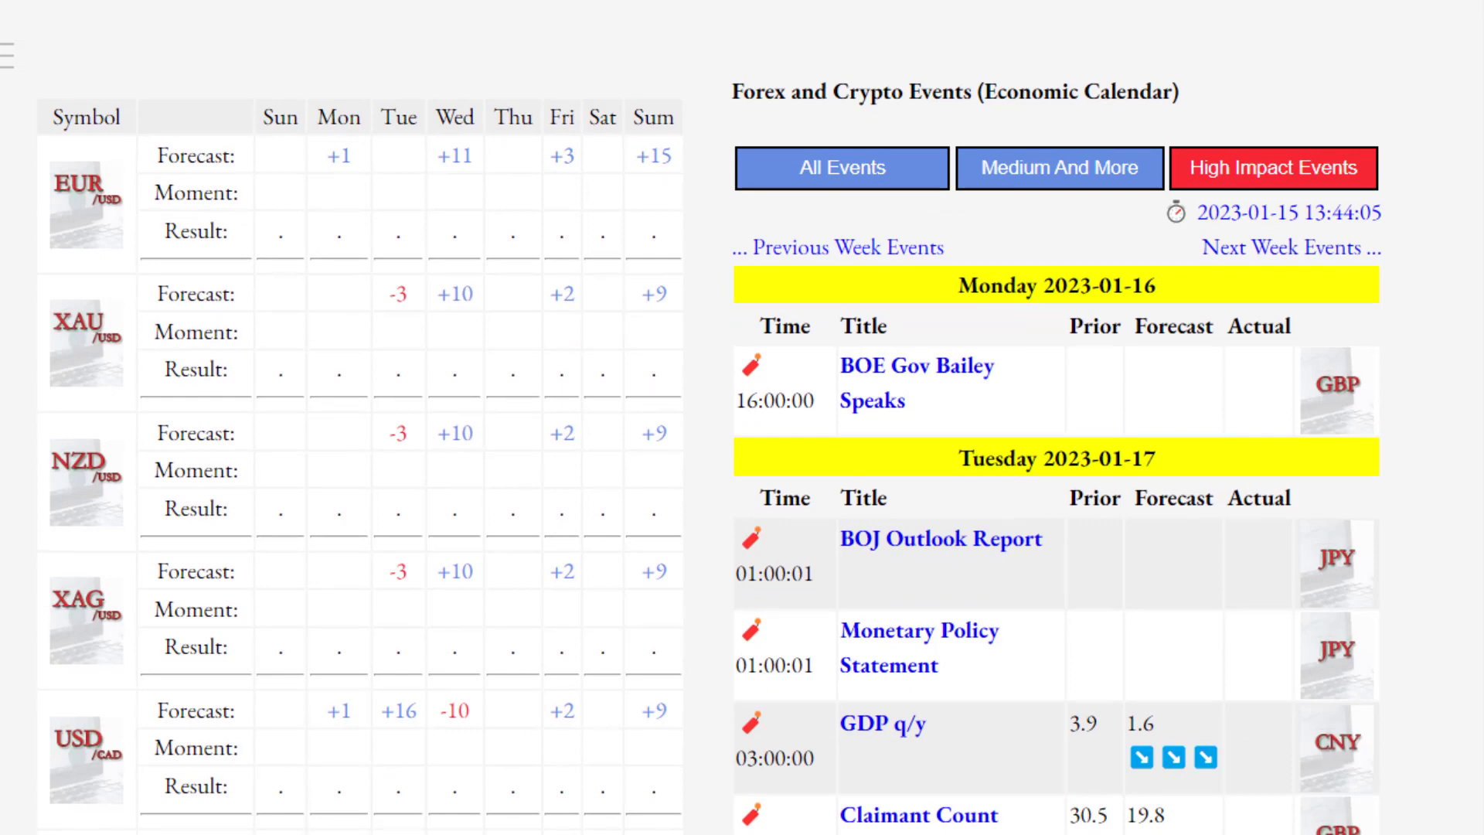
scroll(1123, 506, down, 6)
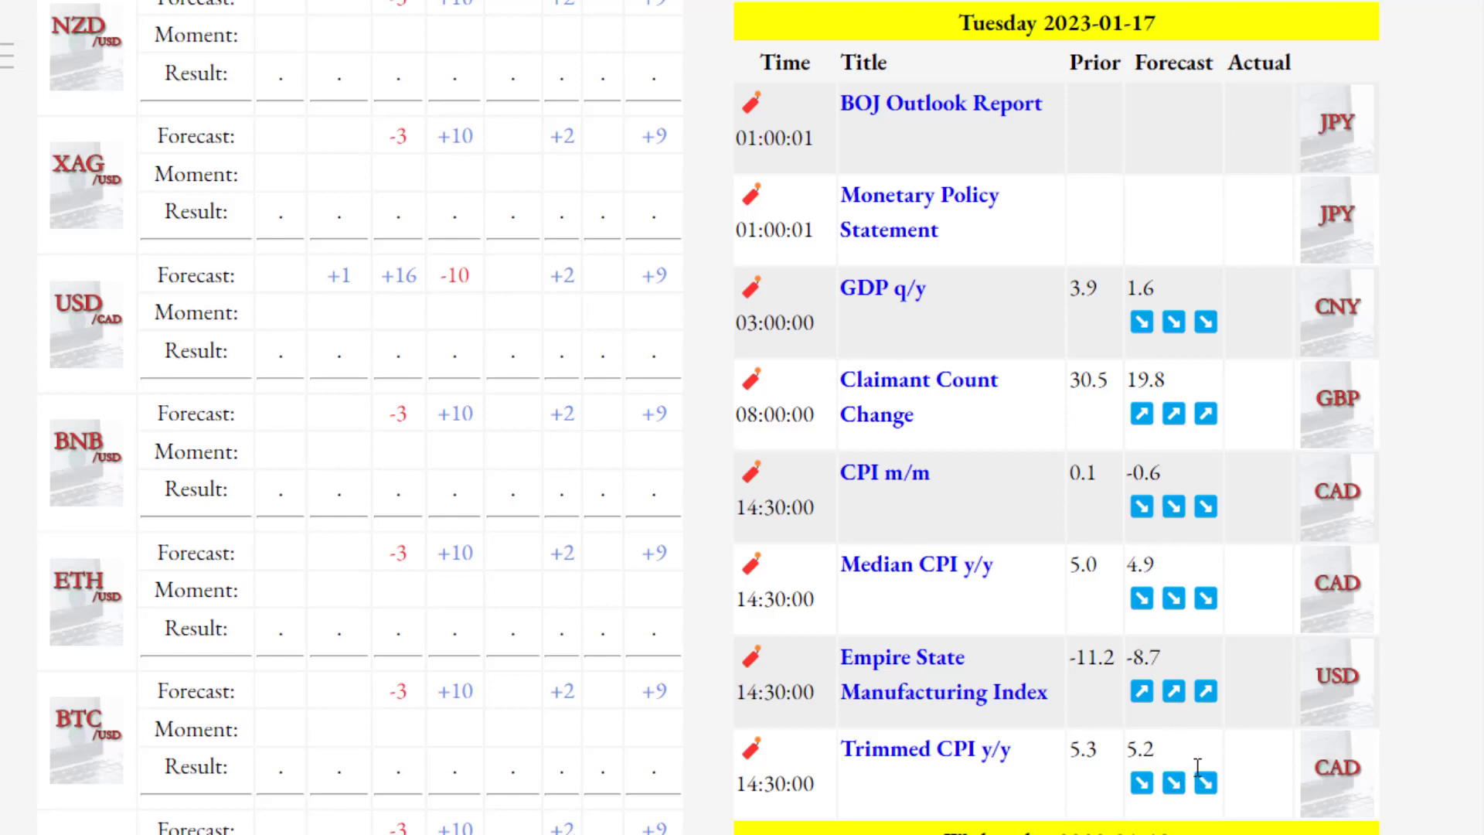
scroll(1111, 621, down, 2)
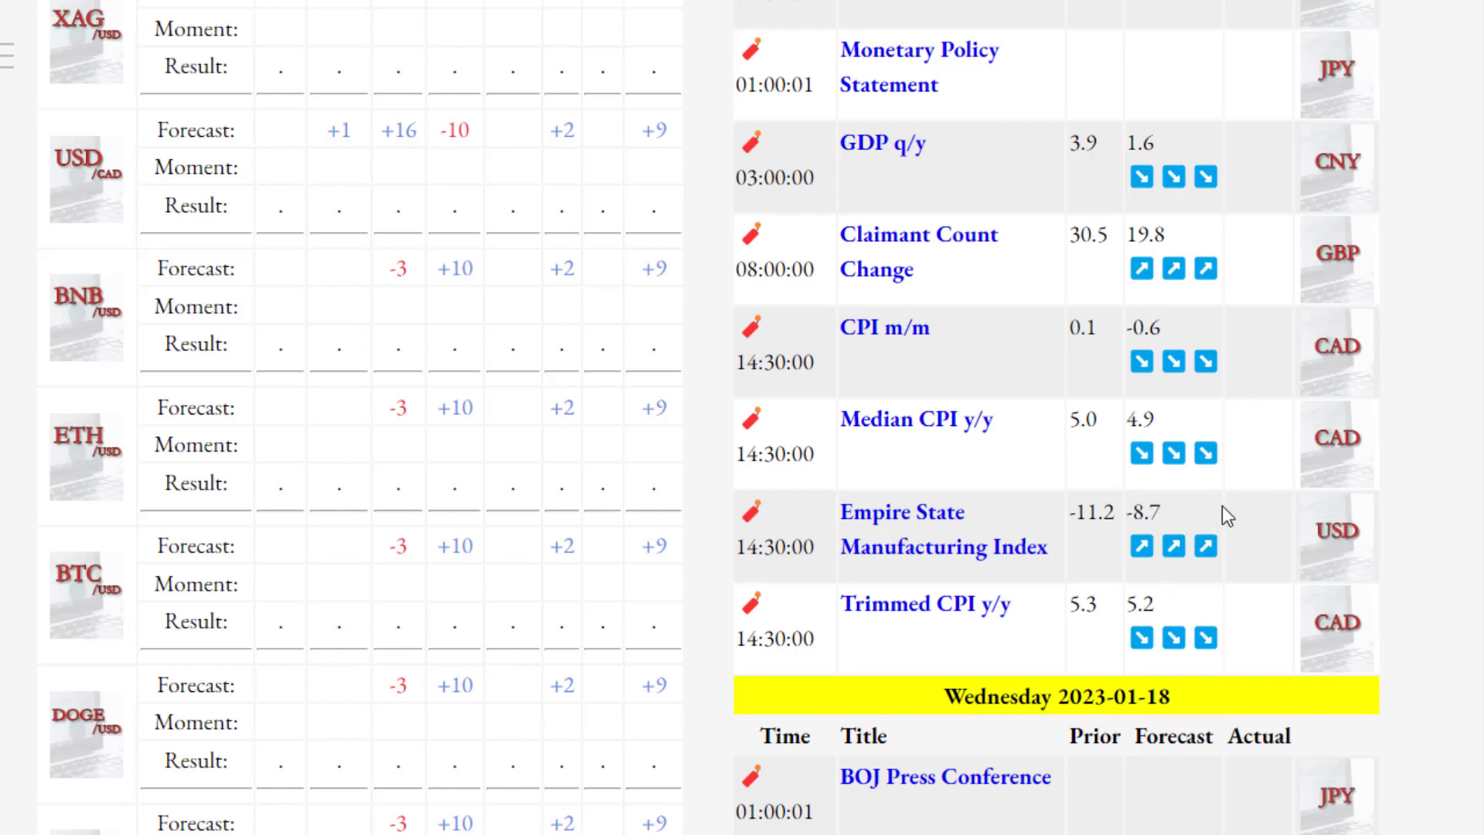
scroll(1227, 517, down, 10)
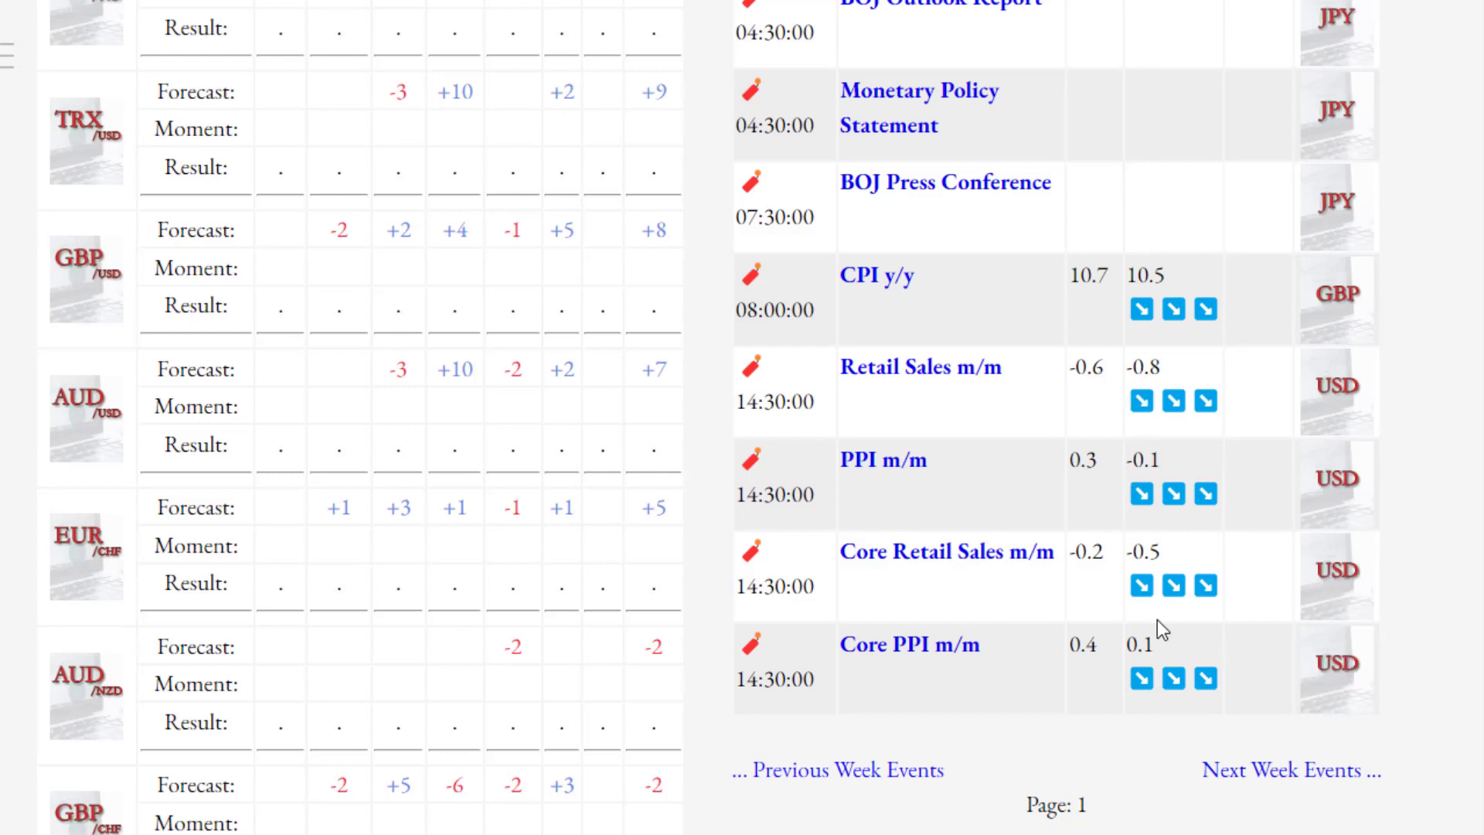
scroll(951, 435, down, 2)
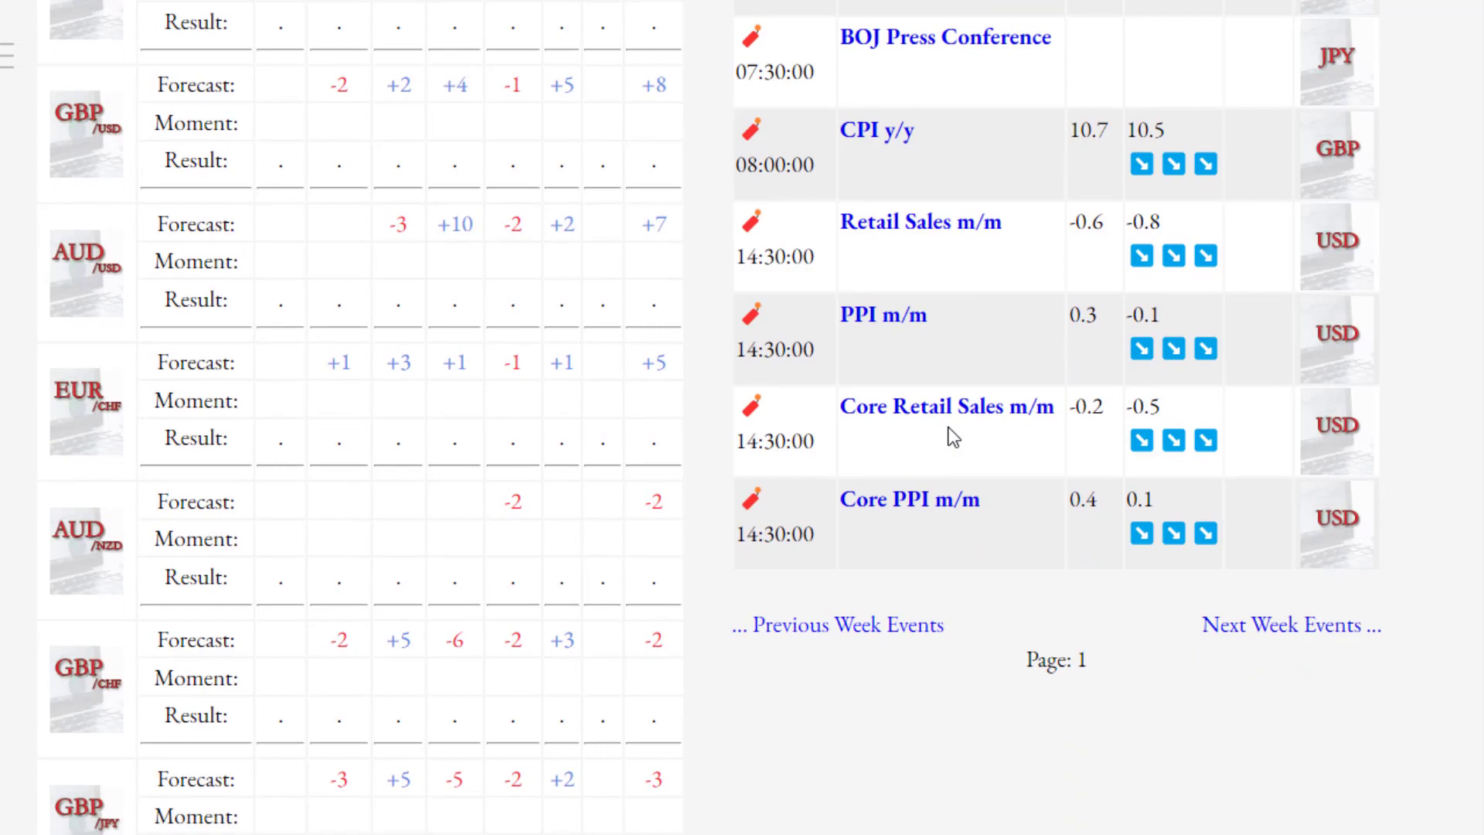
scroll(953, 437, up, 10)
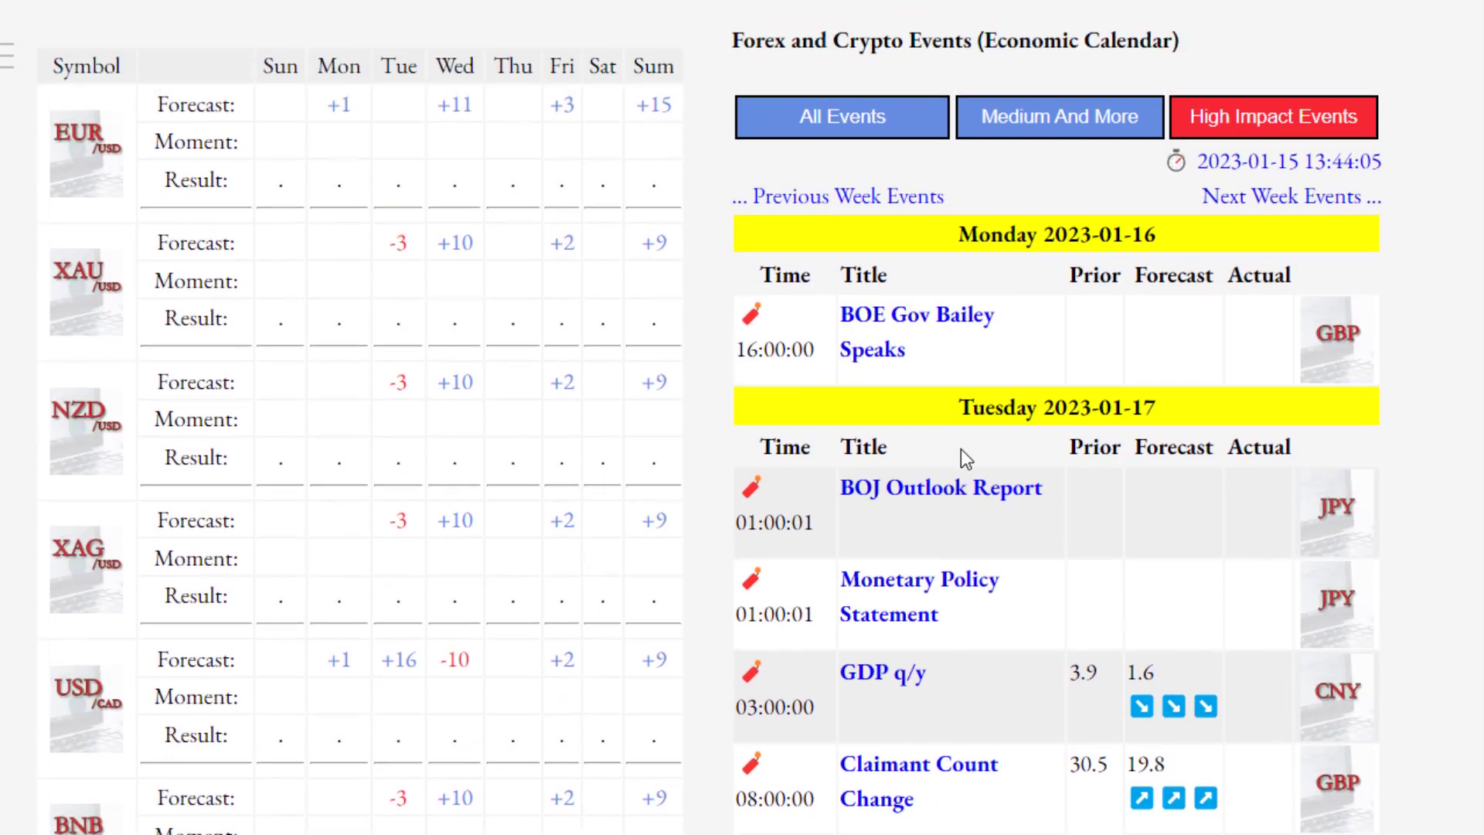
scroll(962, 456, up, 6)
Step: Compare the coming week's daily and summed forecast scores across the whole symbol table, from EUR/USD to CAD/JPY
scroll(1005, 464, down, 6)
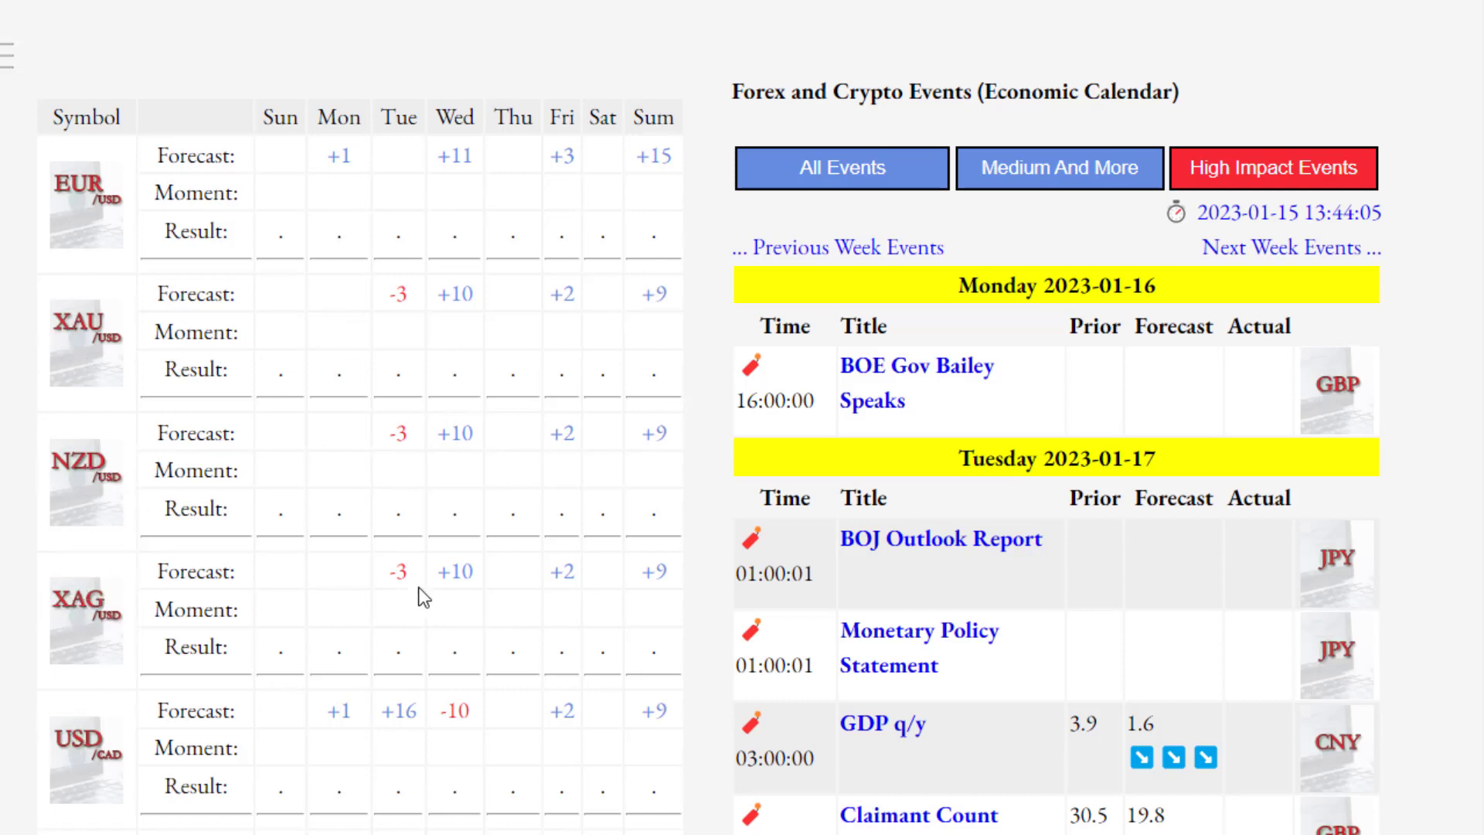
scroll(420, 582, down, 1)
scroll(410, 589, down, 3)
scroll(248, 600, down, 5)
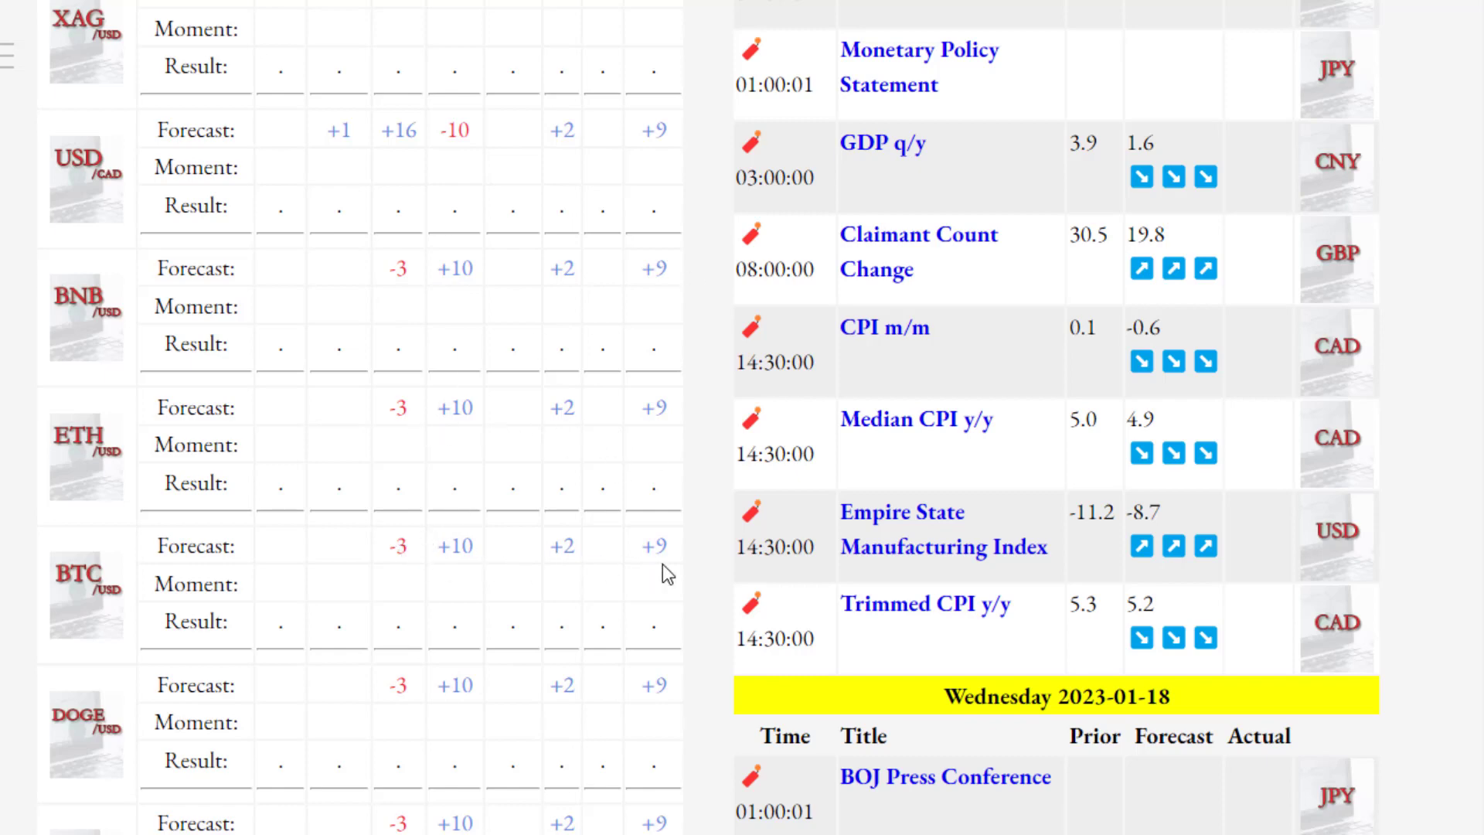
scroll(427, 573, down, 15)
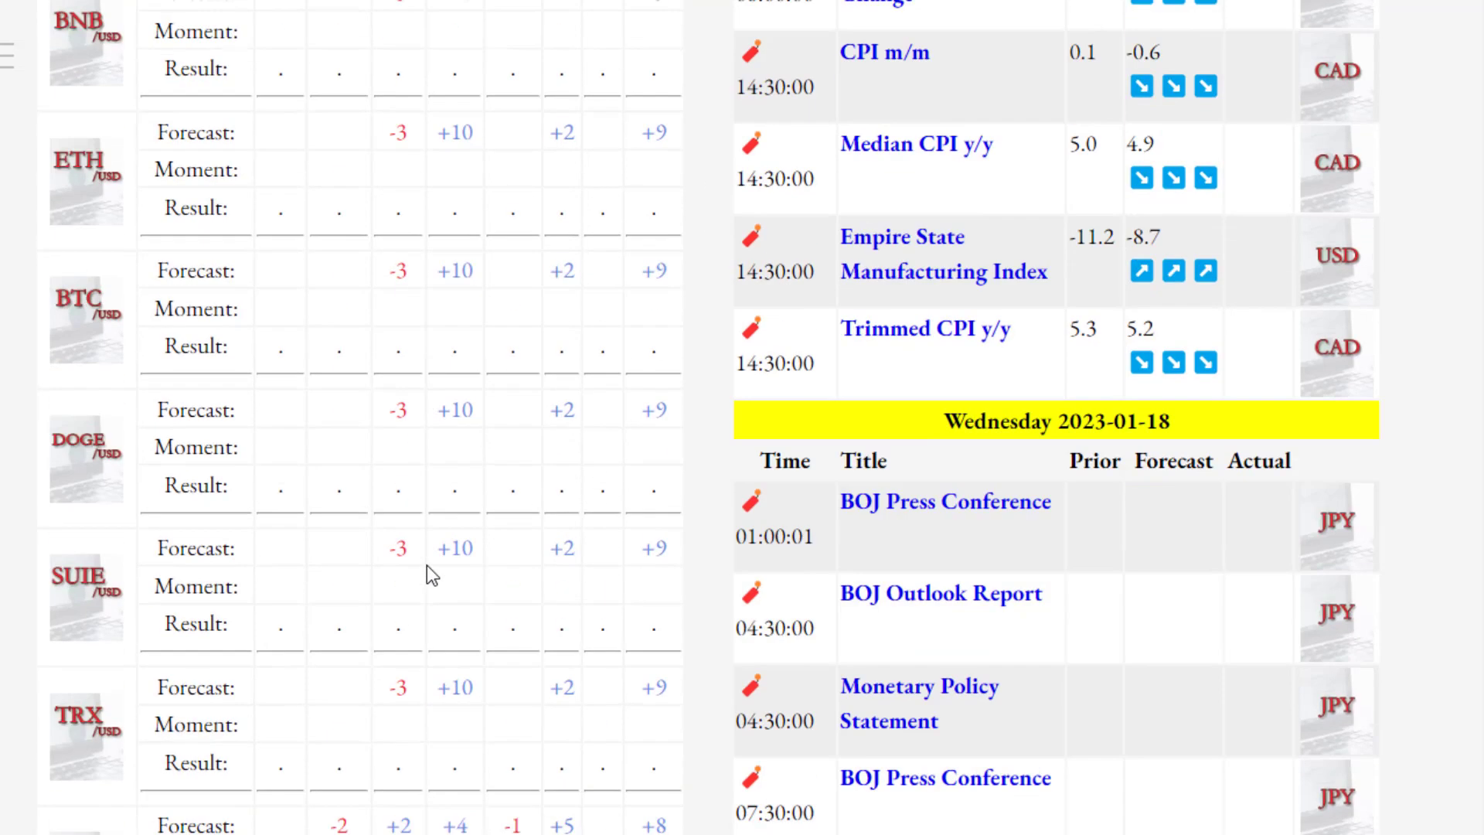
scroll(443, 572, down, 5)
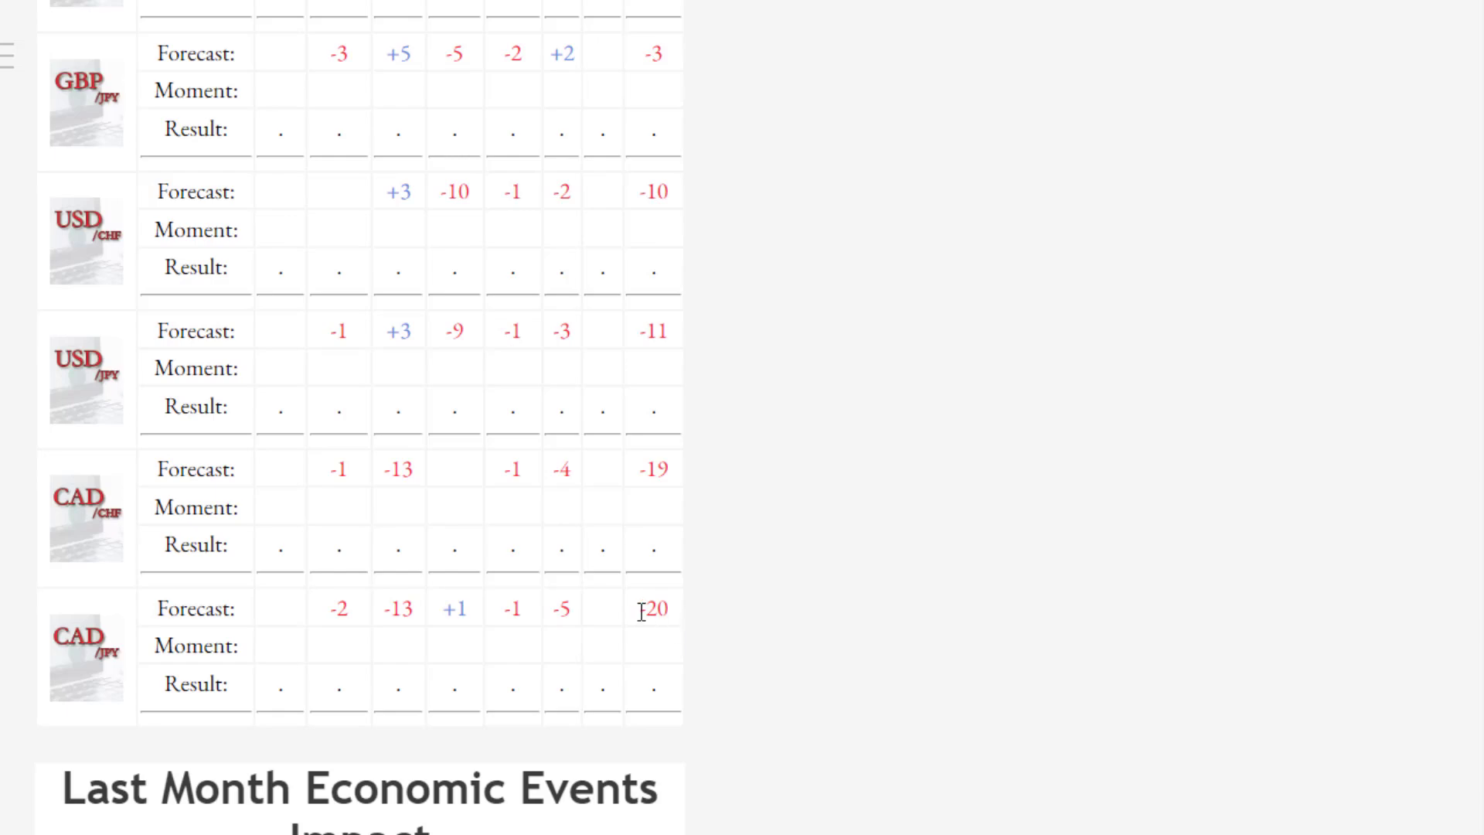
scroll(405, 588, up, 10)
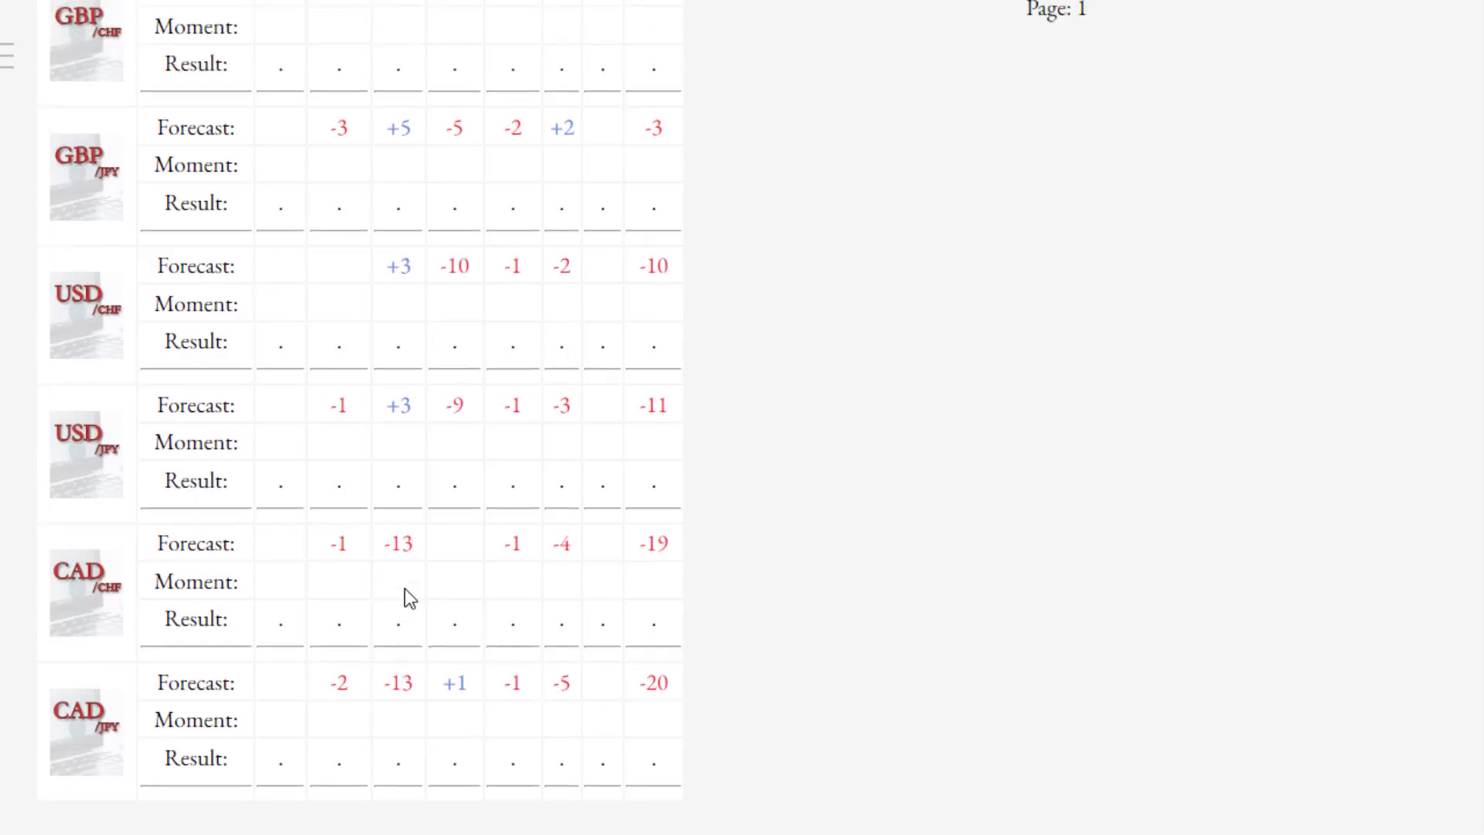
scroll(417, 589, up, 10)
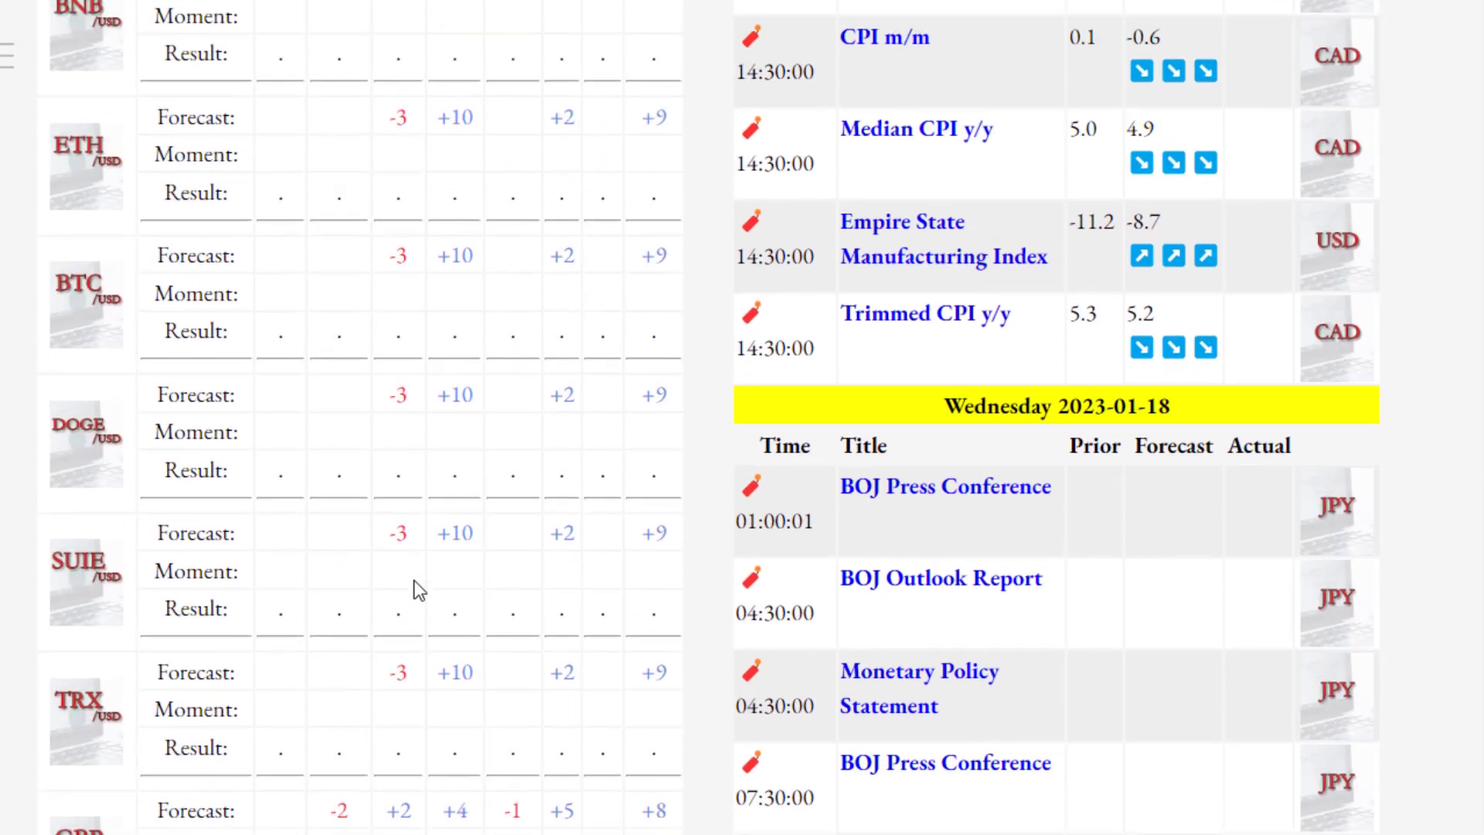
scroll(417, 589, up, 4)
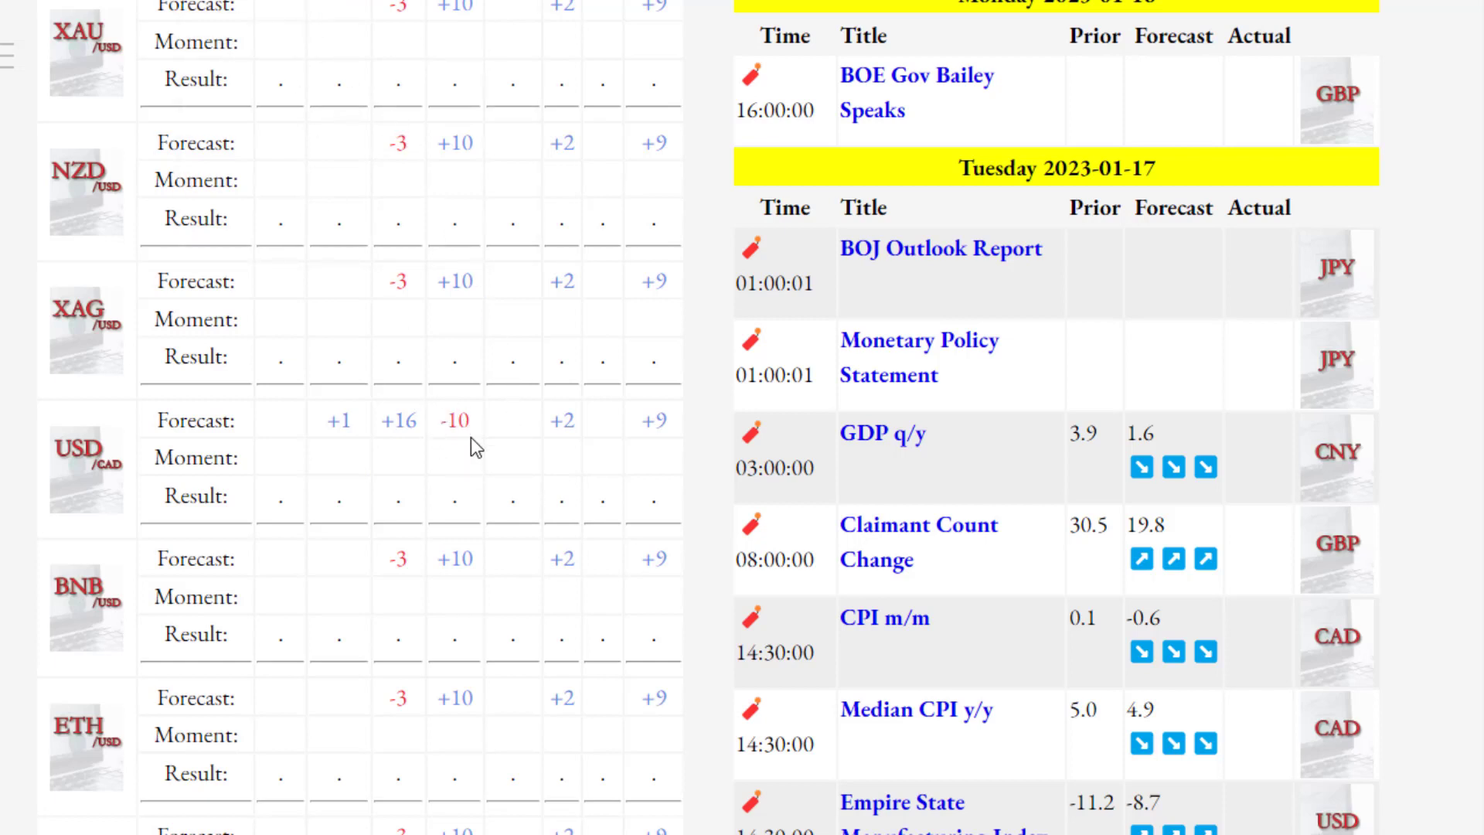
scroll(518, 434, down, 20)
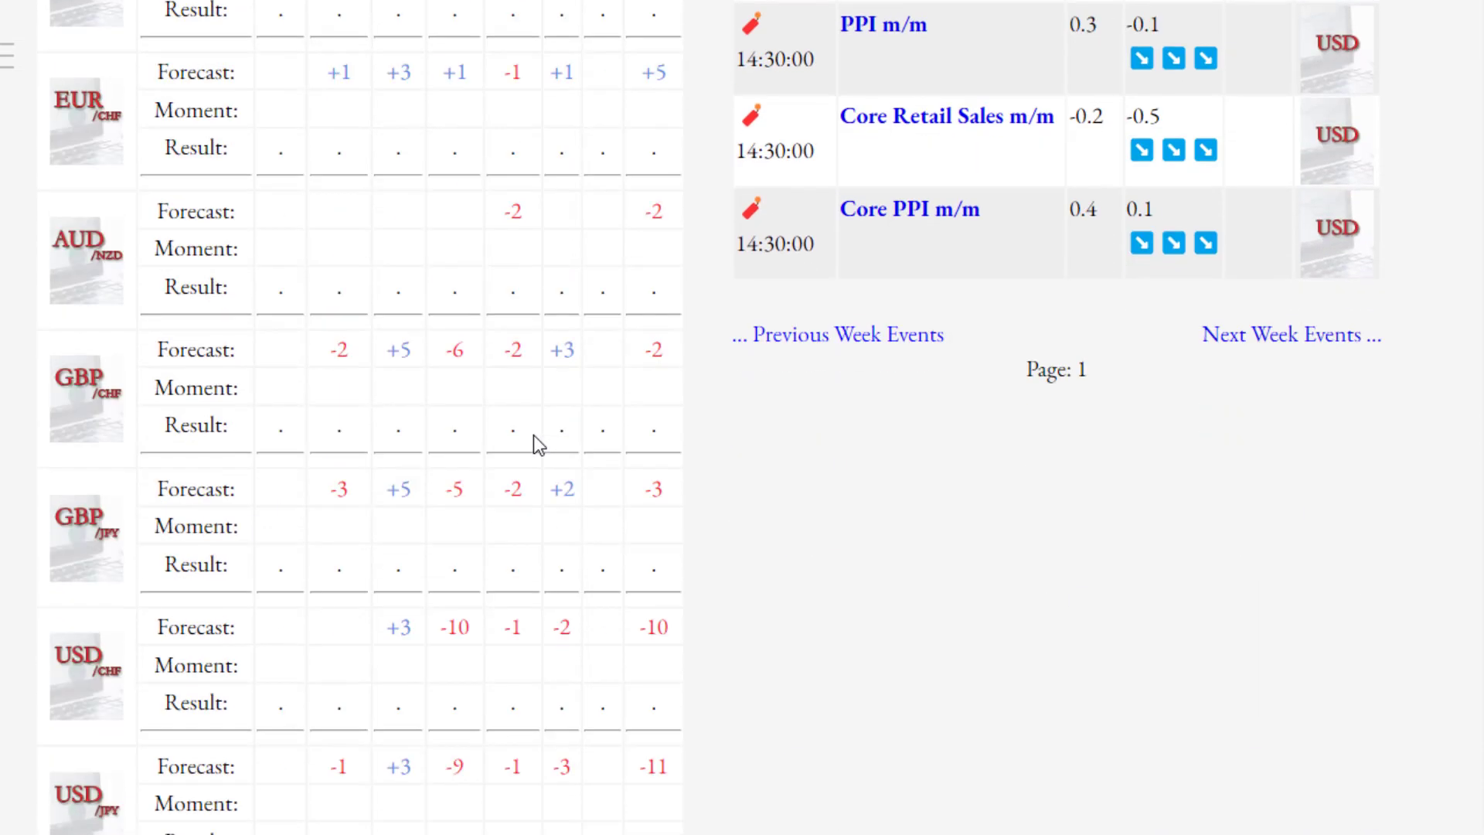
Step: Examine the remaining symbol forecasts down to the Last Month Economic Events Impact chart comparing the currencies
scroll(536, 439, down, 6)
scroll(530, 448, up, 2)
scroll(529, 447, down, 2)
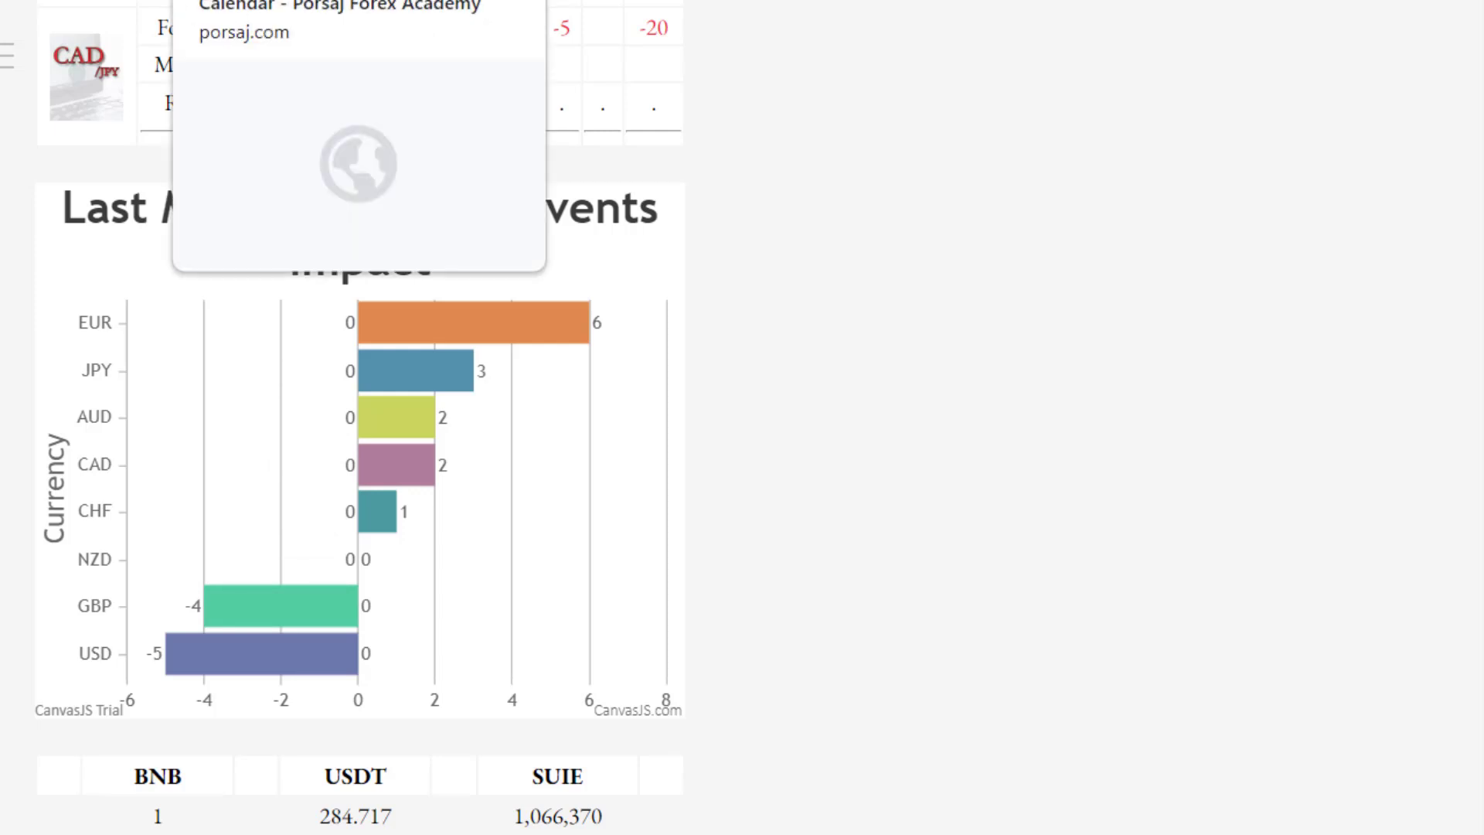
Step: On TradingView's EUR/USD 4-hour chart, draw a green upward arrow from about 1.07585 to 1.08933 on 18 January 2023
key(ctrl+Tab)
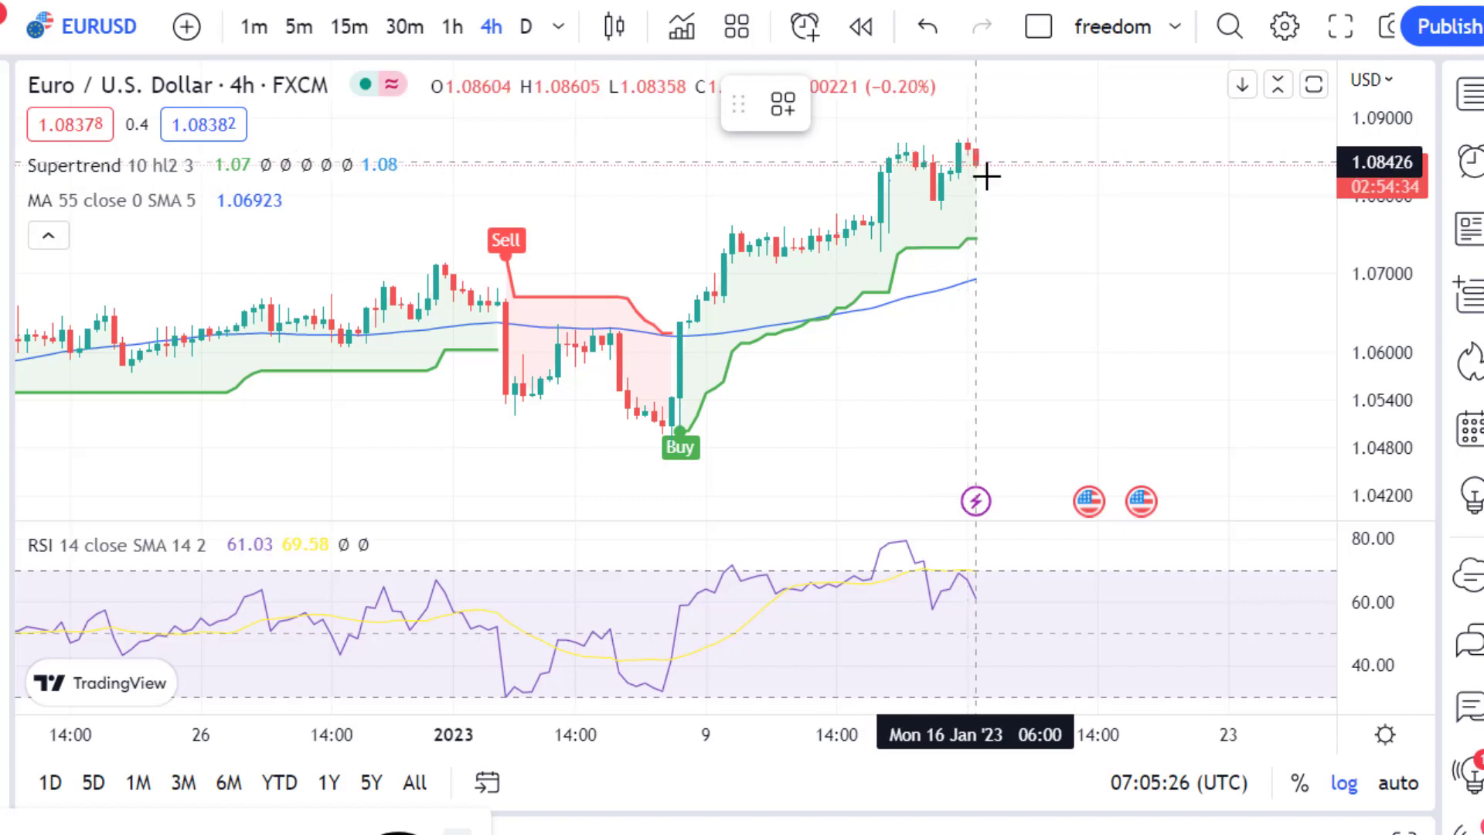
drag(1002, 228, 1071, 131)
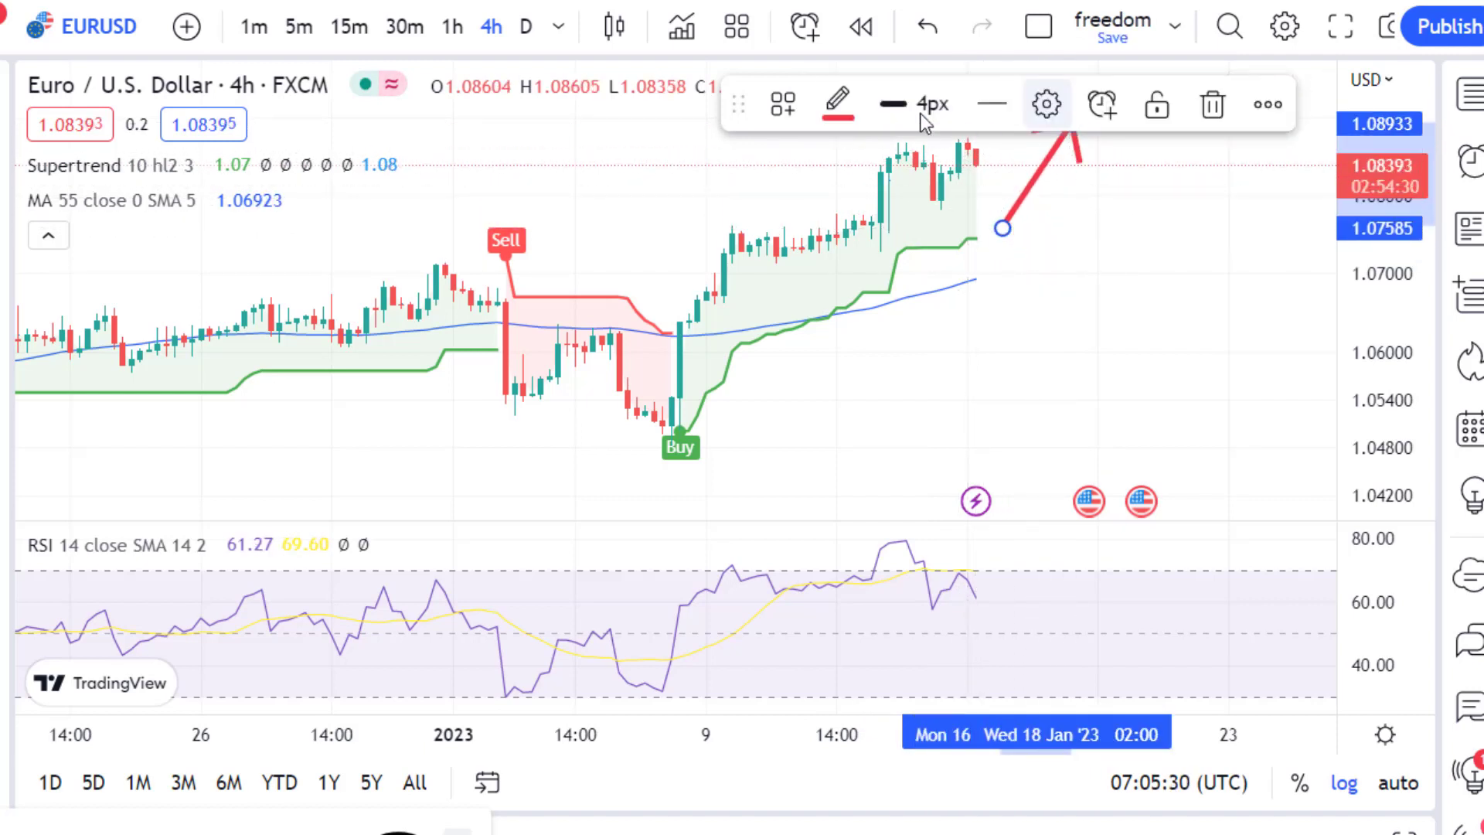
click(840, 101)
click(940, 204)
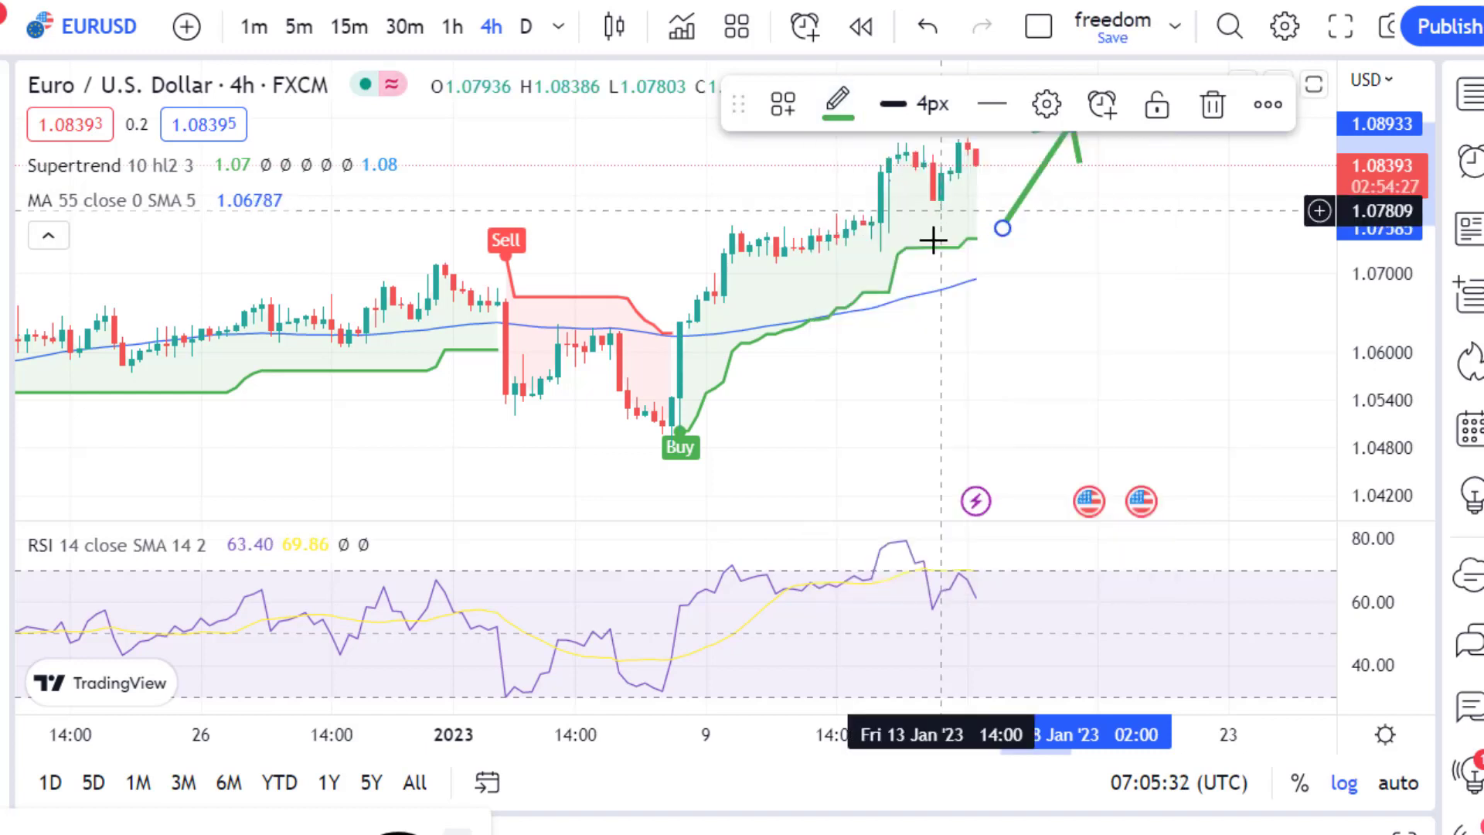
click(866, 358)
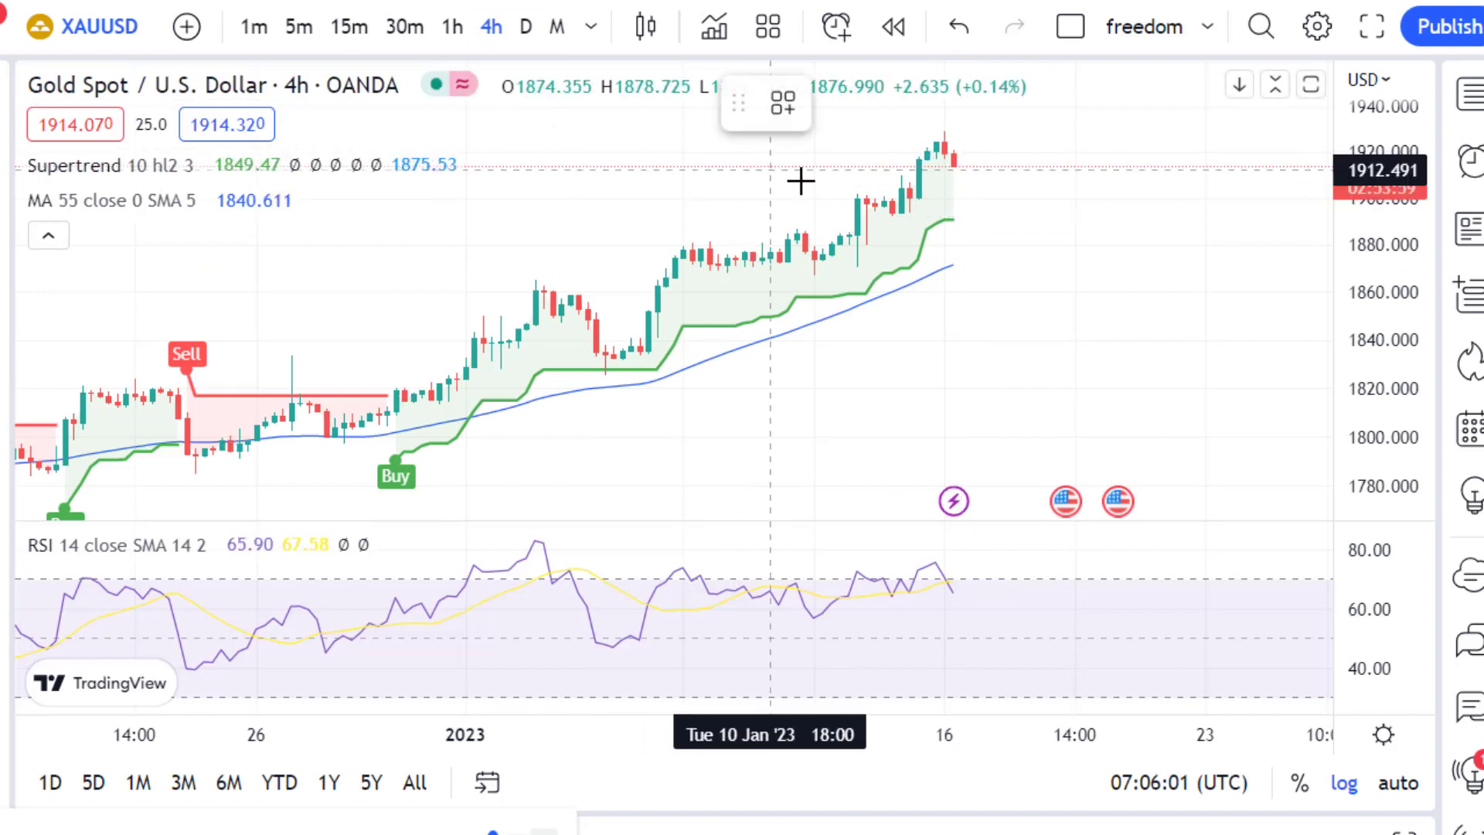
Step: Draw a green upward arrow on the gold 4-hour chart from about 1889.344 to 1935.284 on 18 January 2023
drag(971, 223, 1055, 118)
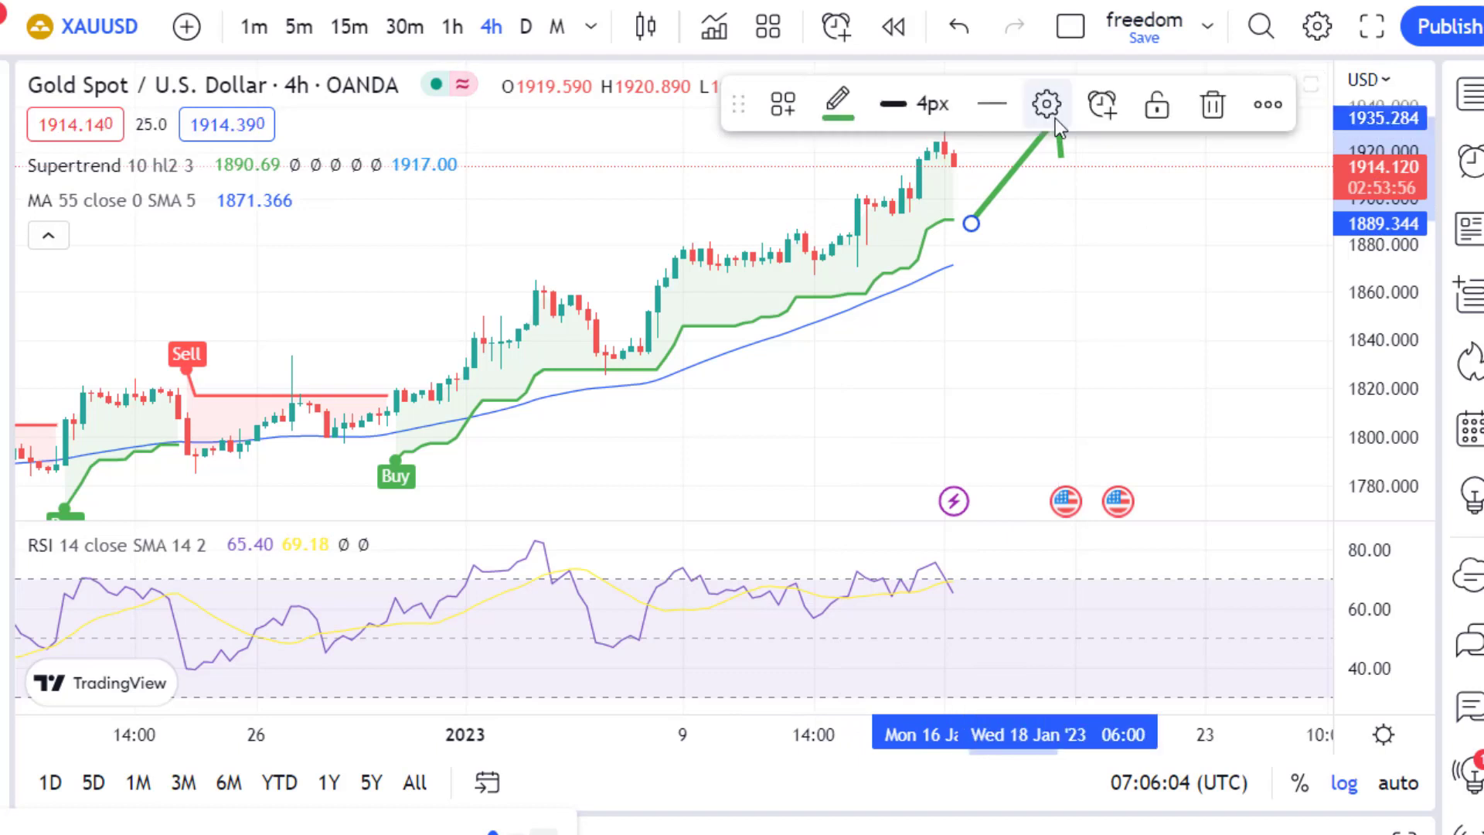
click(1034, 242)
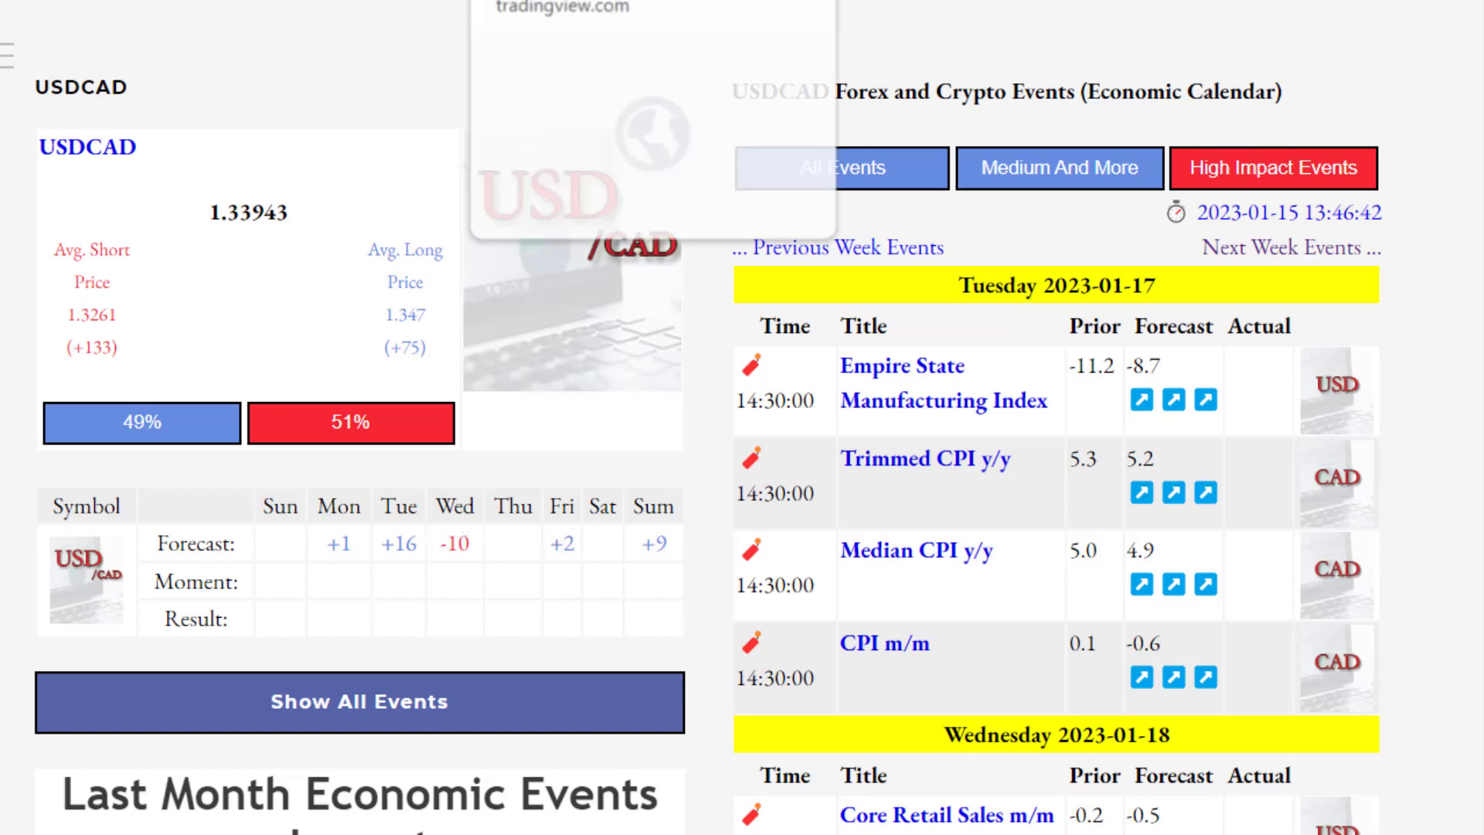
Step: On the USD/CAD 4-hour chart, draw a green upward arrow from about 1.33805 to 1.34982 on 17 January 2023
click(572, 194)
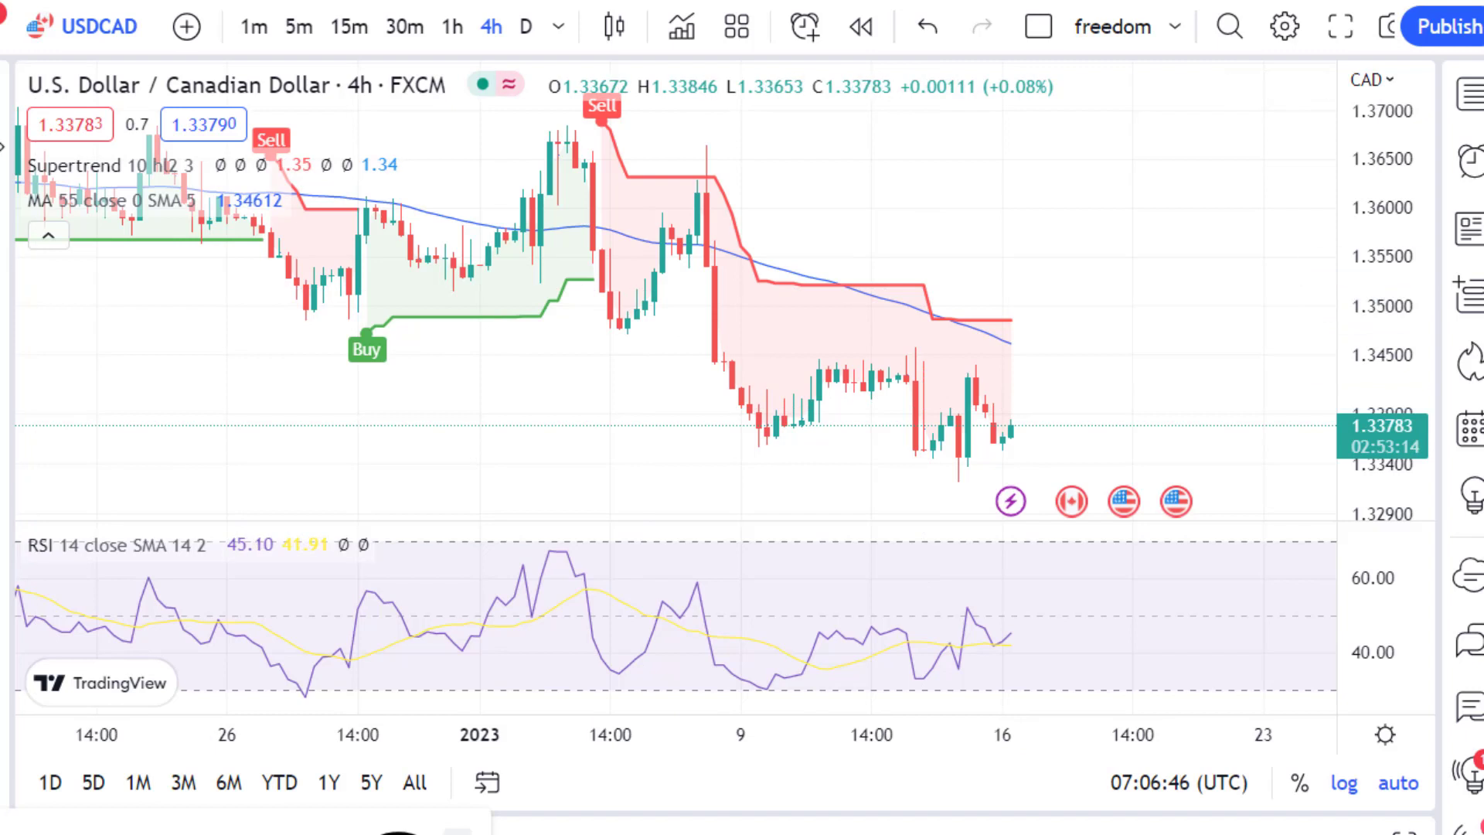
click(1002, 425)
click(1072, 307)
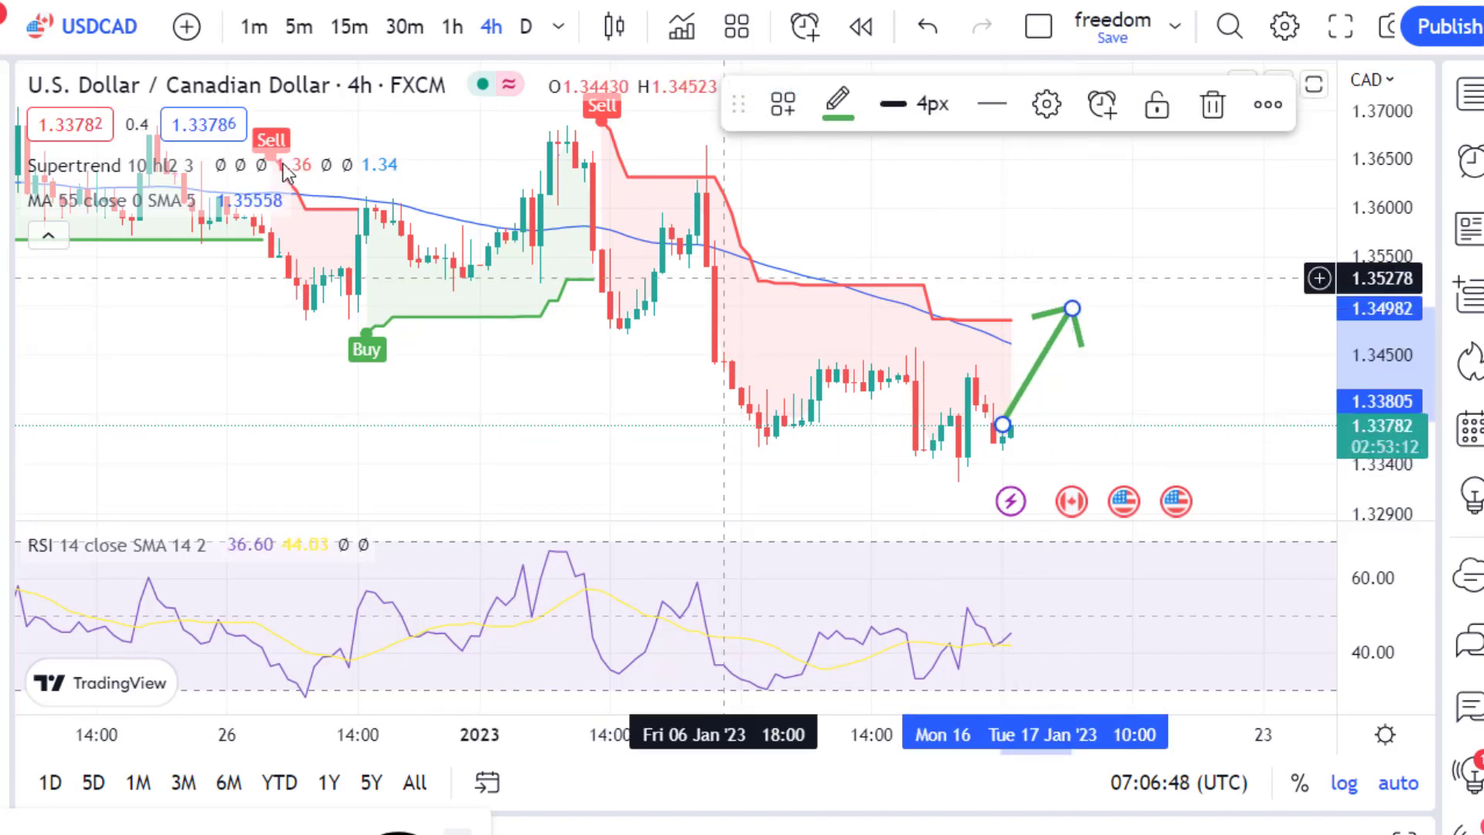
Step: Add a red downward arrow on USD/CAD from about 1.35071 on 17 January to 1.33615 on 19 January 2023
click(1097, 298)
click(1115, 308)
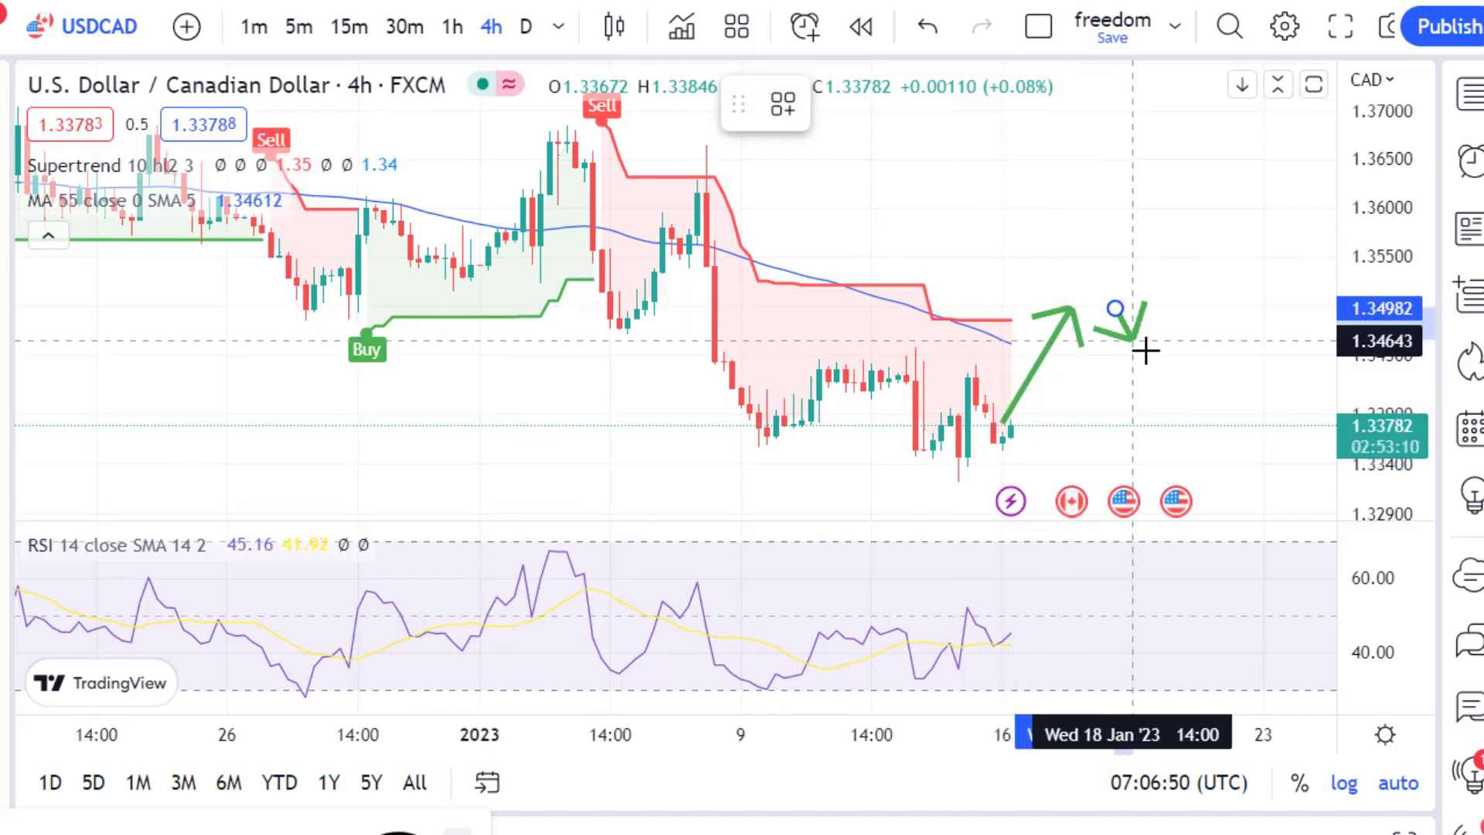
click(1202, 443)
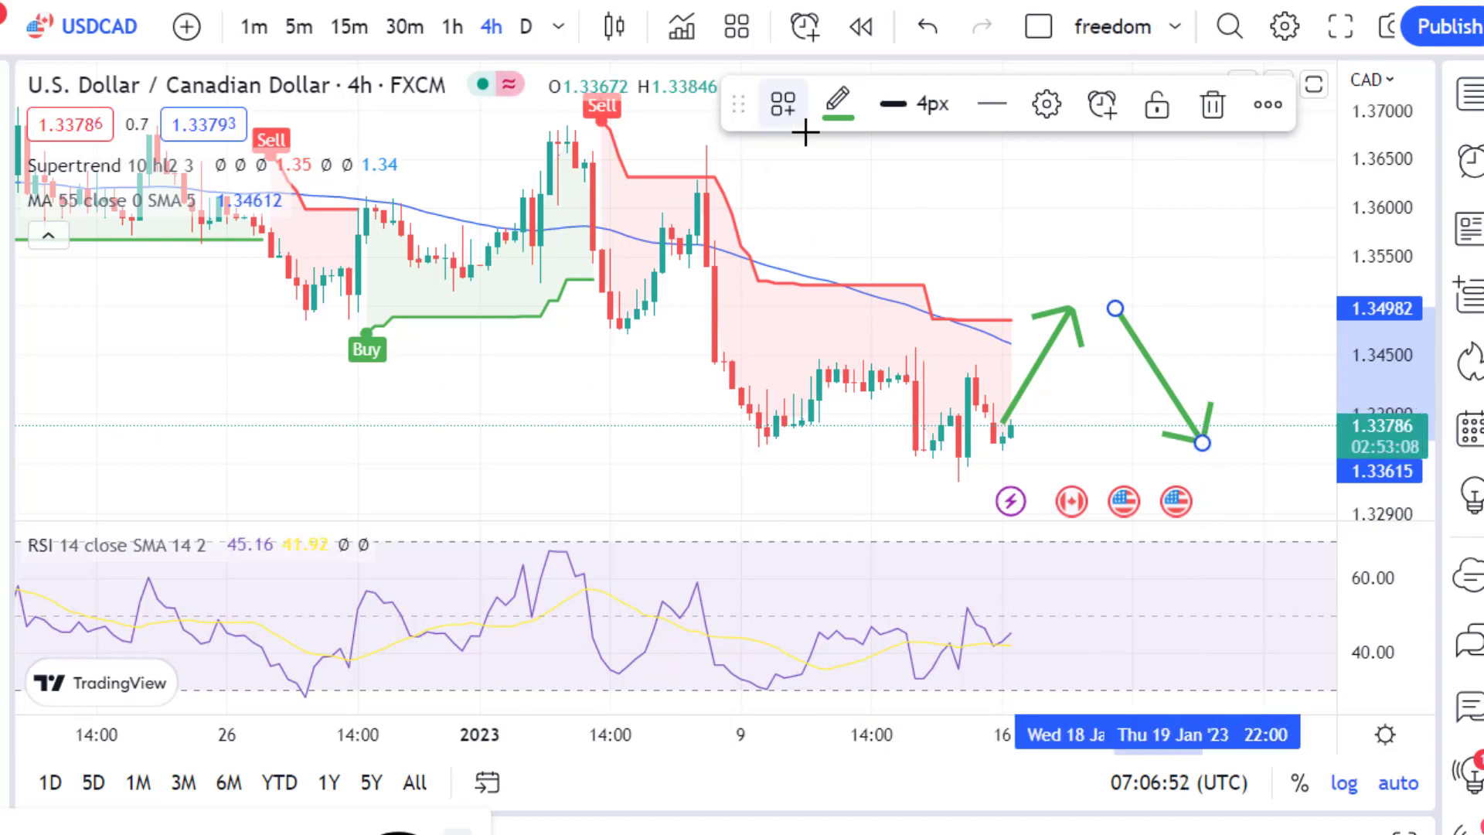
click(836, 108)
click(848, 201)
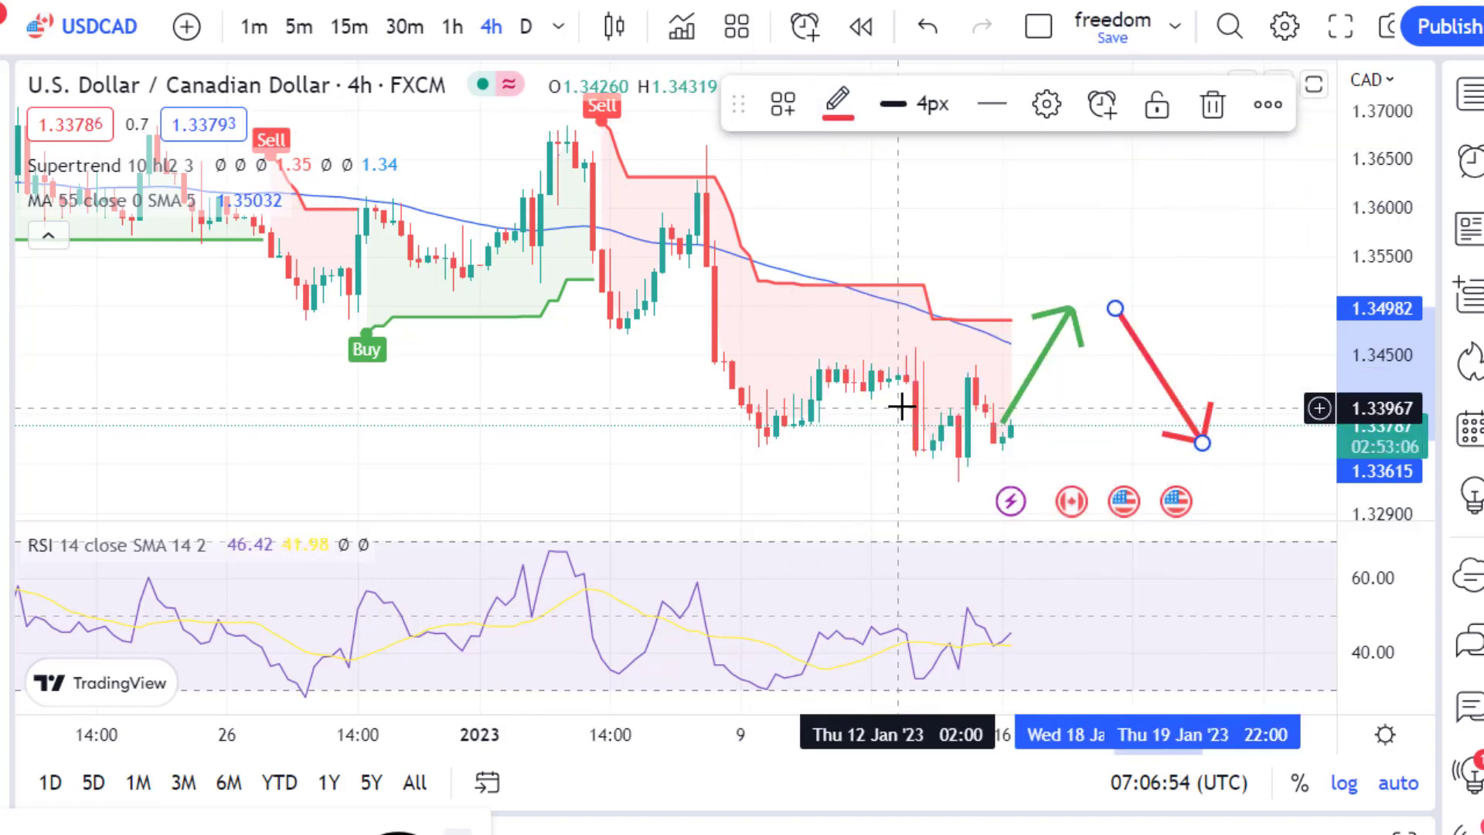
drag(1115, 308, 1088, 298)
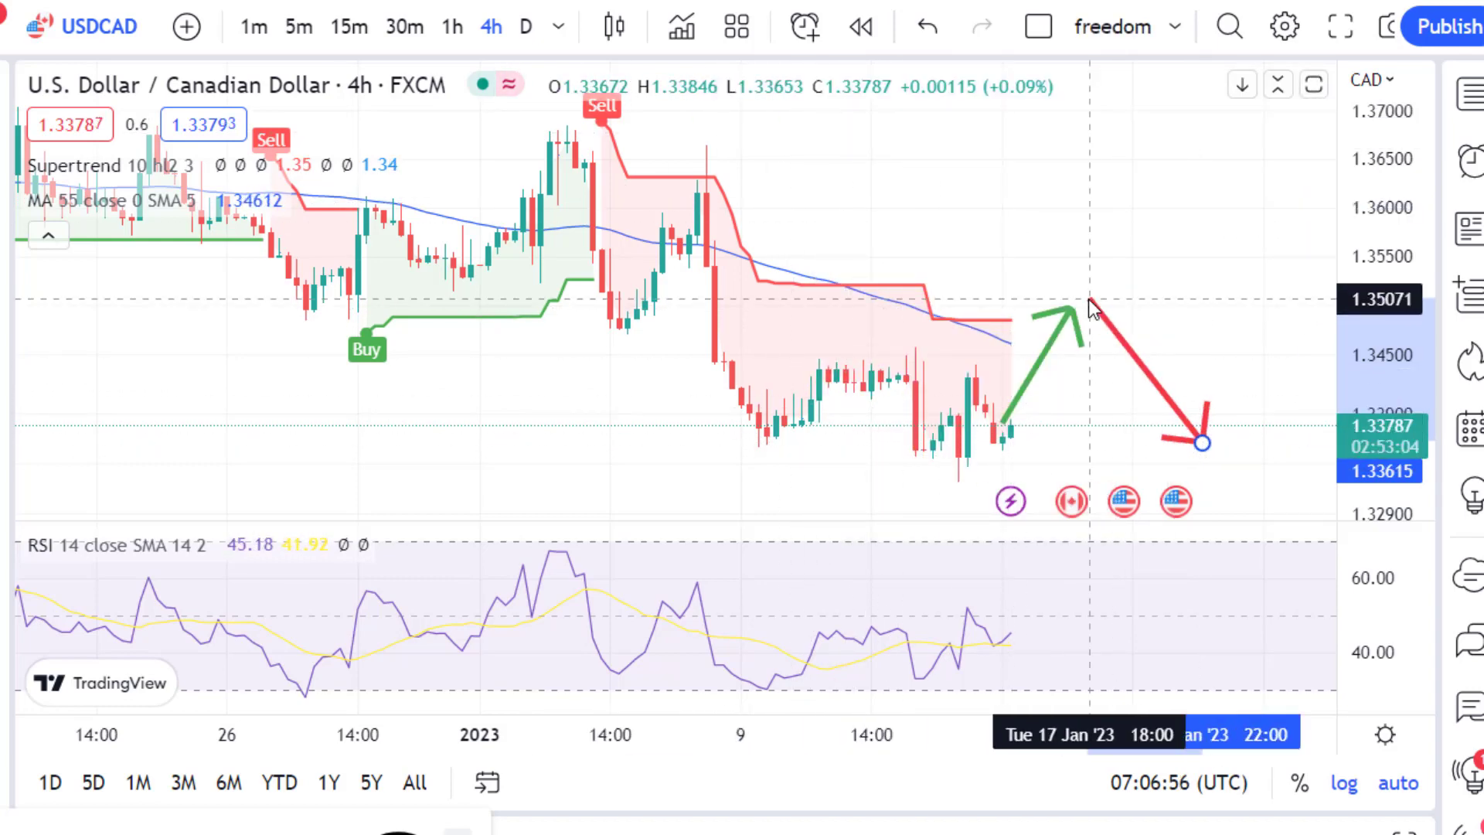
Step: On the BTC/USD 4-hour chart, draw a green upward arrow from about 19515.66 to 21380.94 on 18 January 2023
click(587, 2)
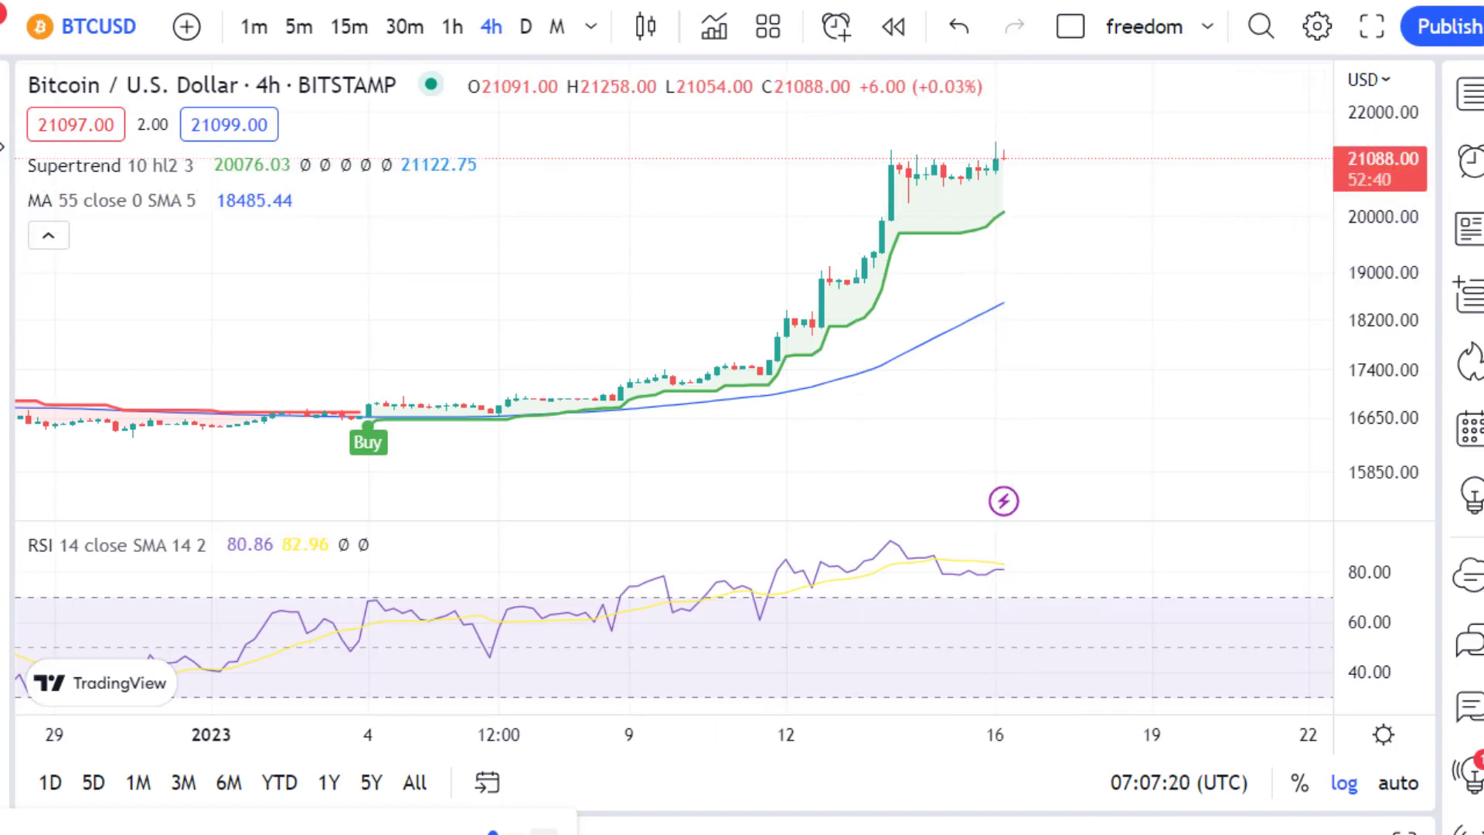
drag(1030, 244, 1109, 145)
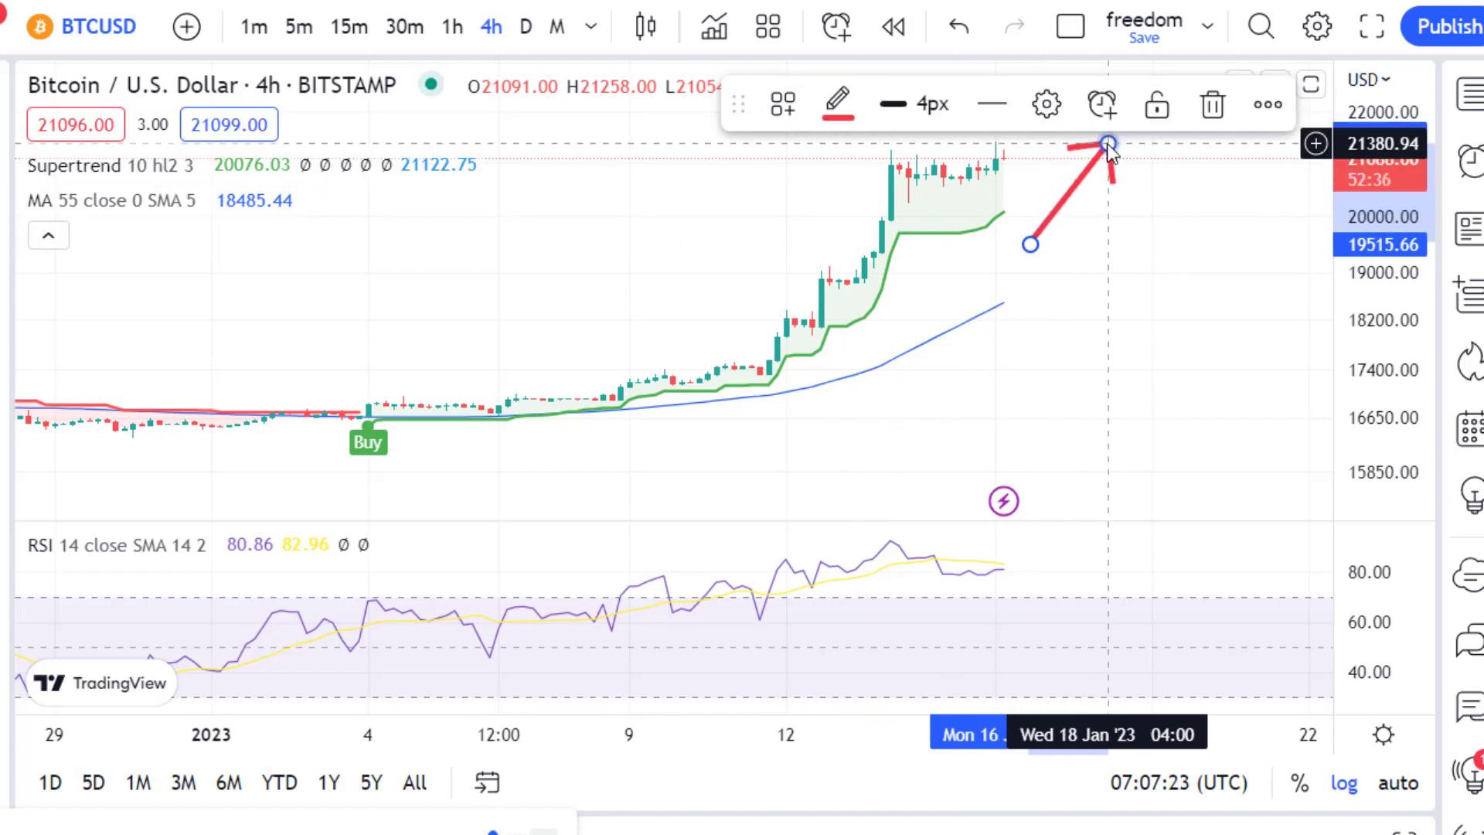
click(835, 107)
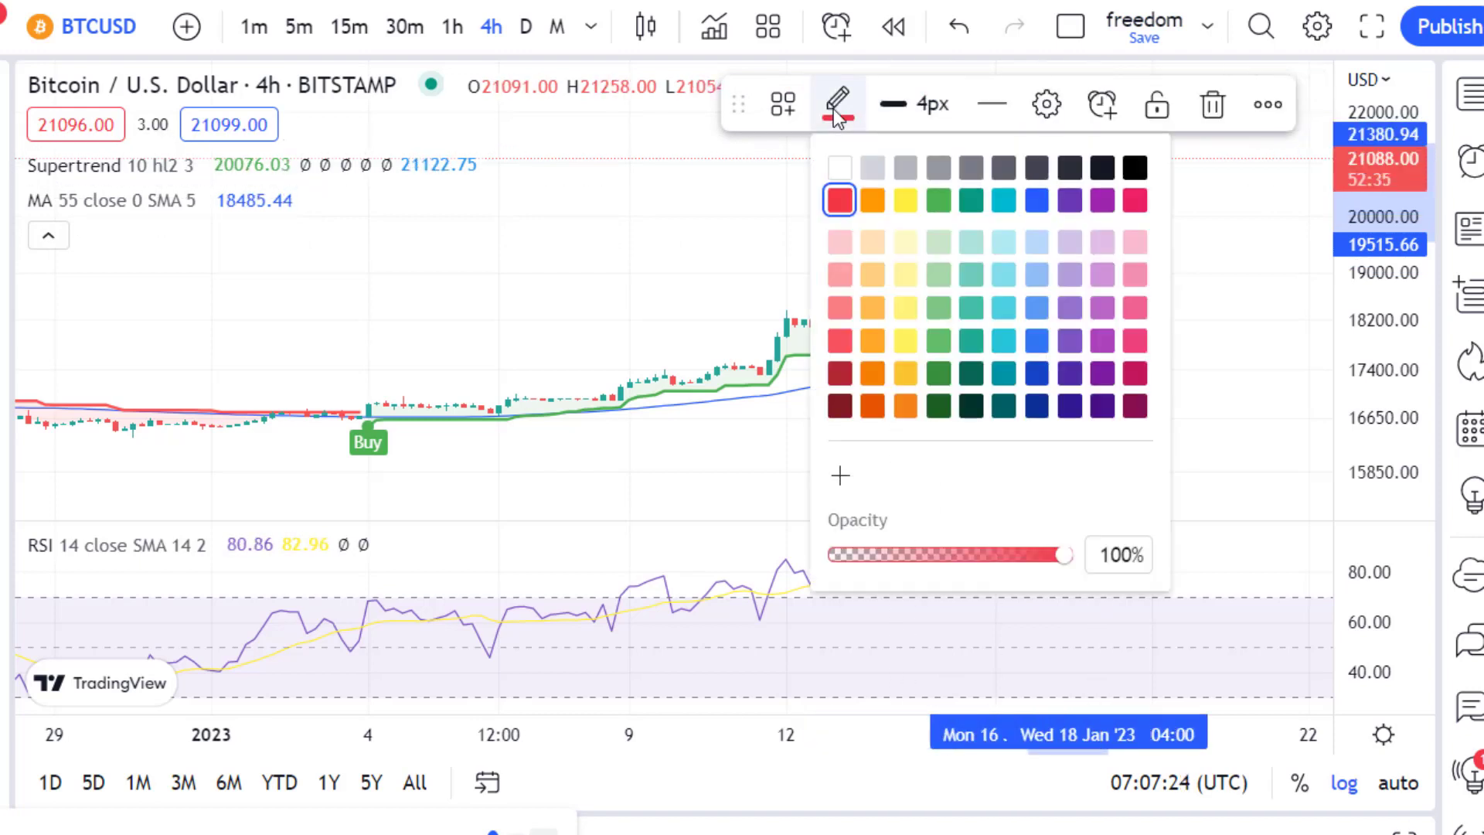
click(945, 201)
click(1121, 313)
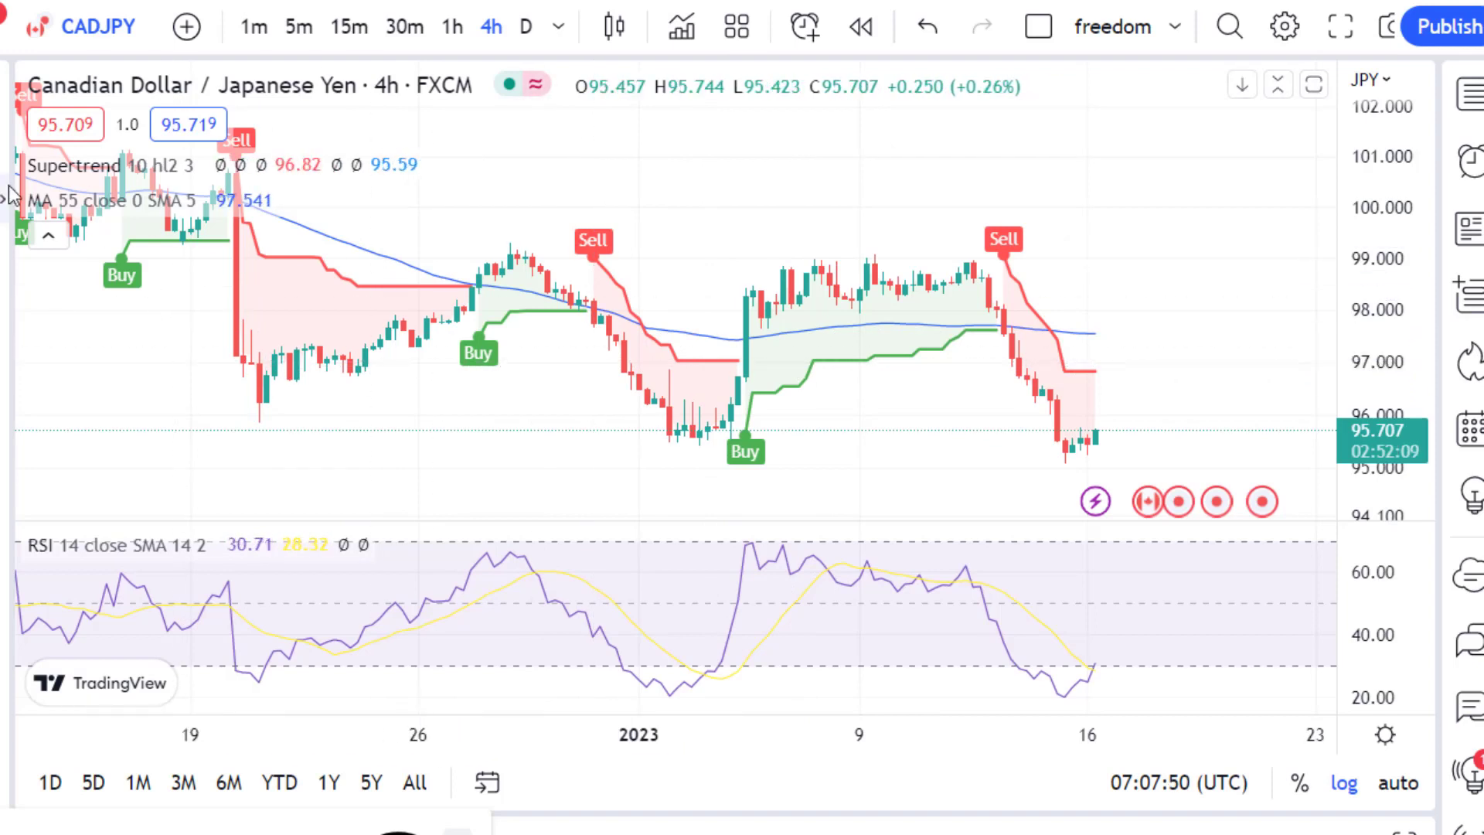
Step: On the CAD/JPY 4-hour chart, draw a green arrow from about 96.163 up to 97.714 and a red one from about 97.938 down to 95.916
click(1087, 405)
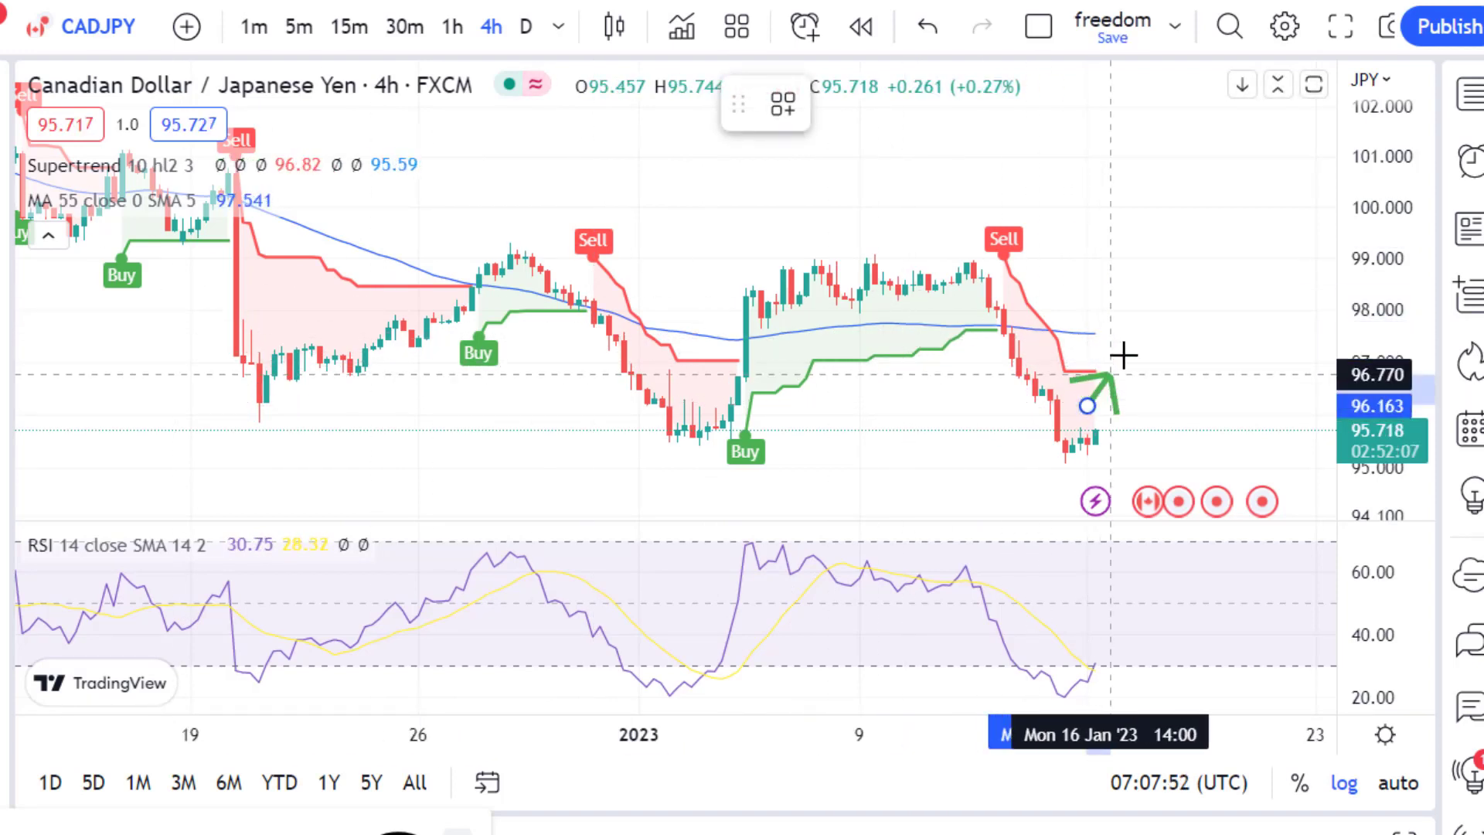
click(1149, 326)
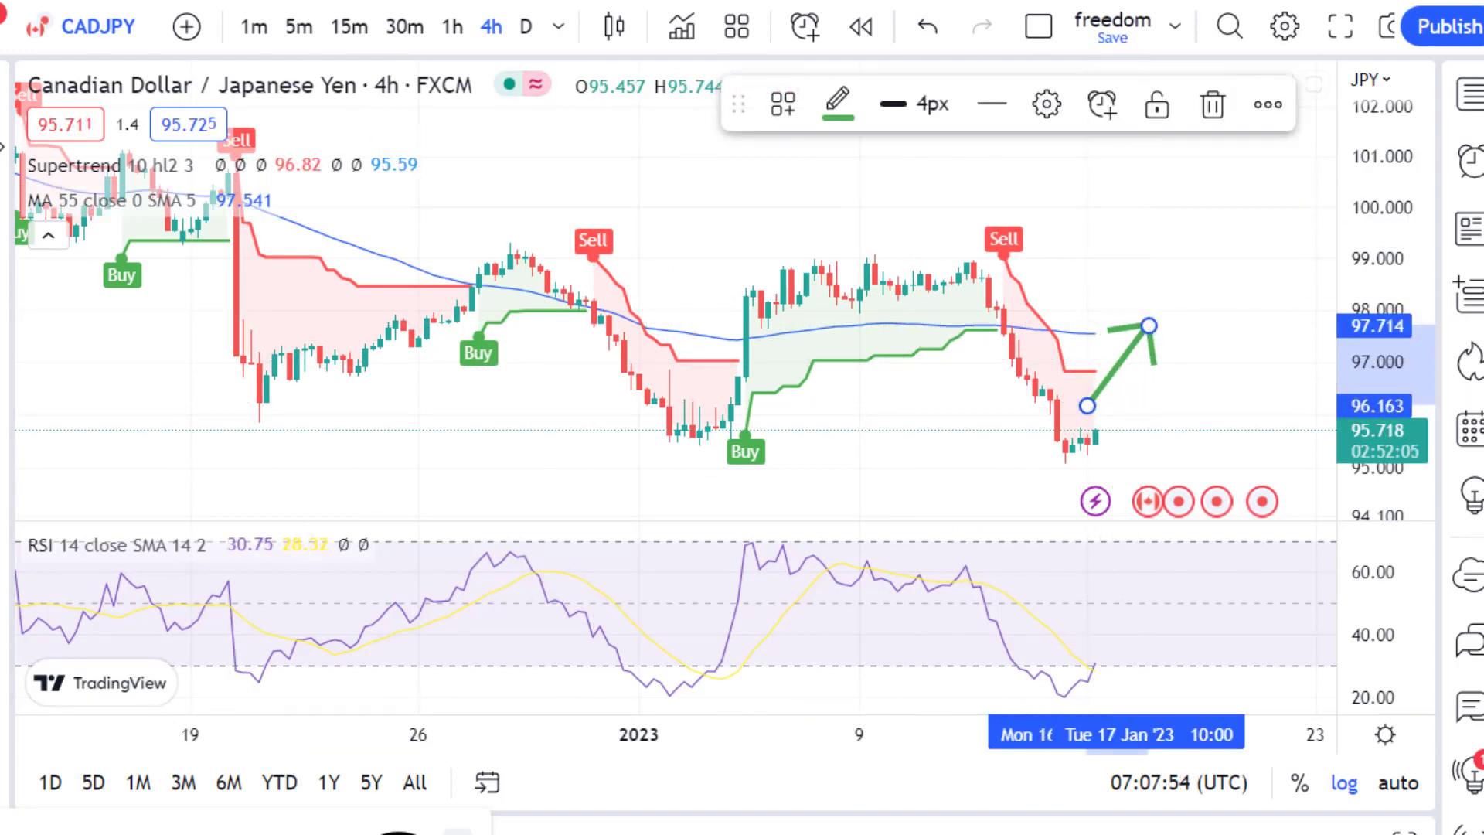
click(1172, 313)
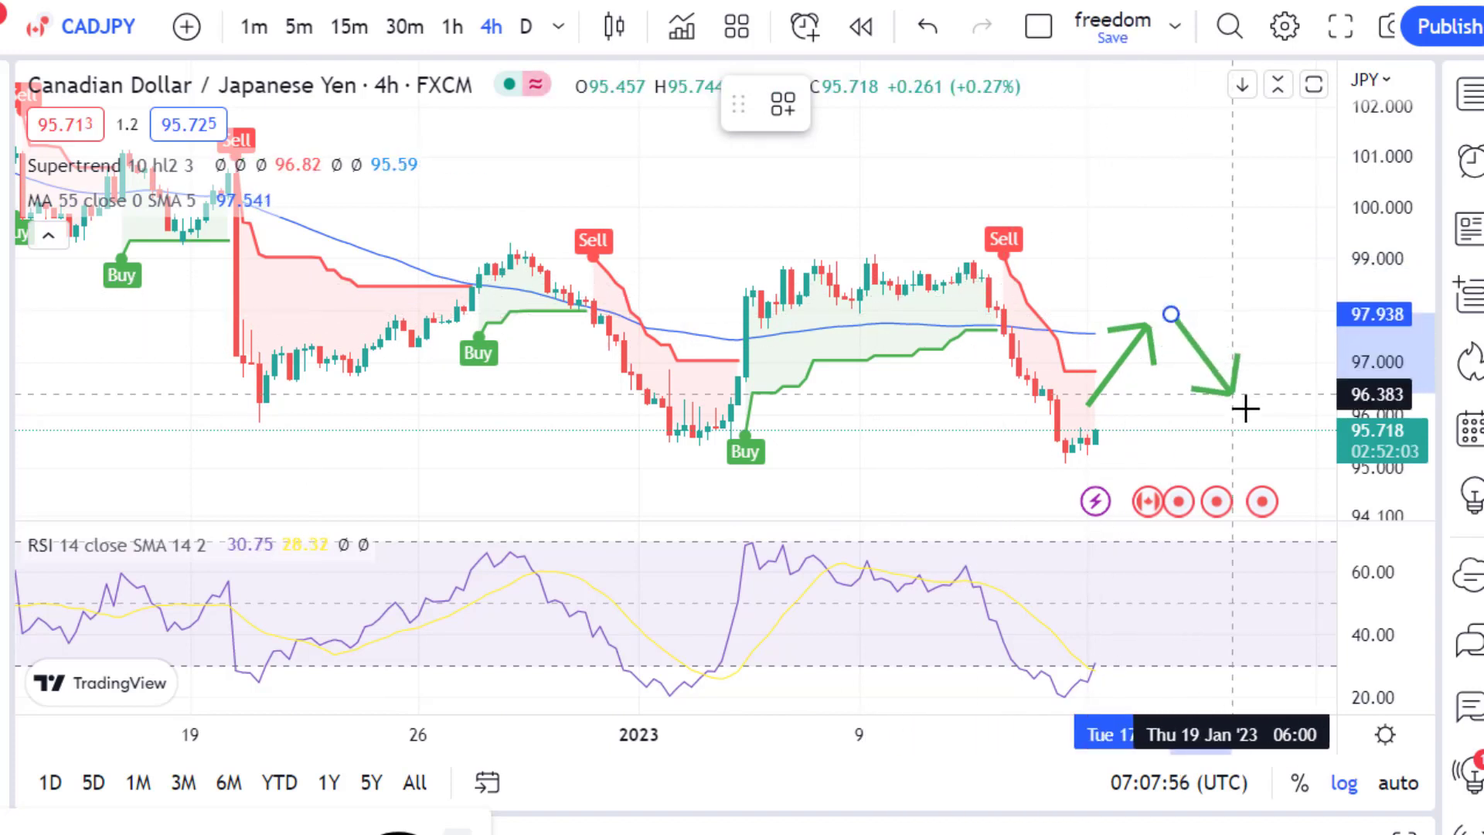
click(1247, 420)
click(846, 117)
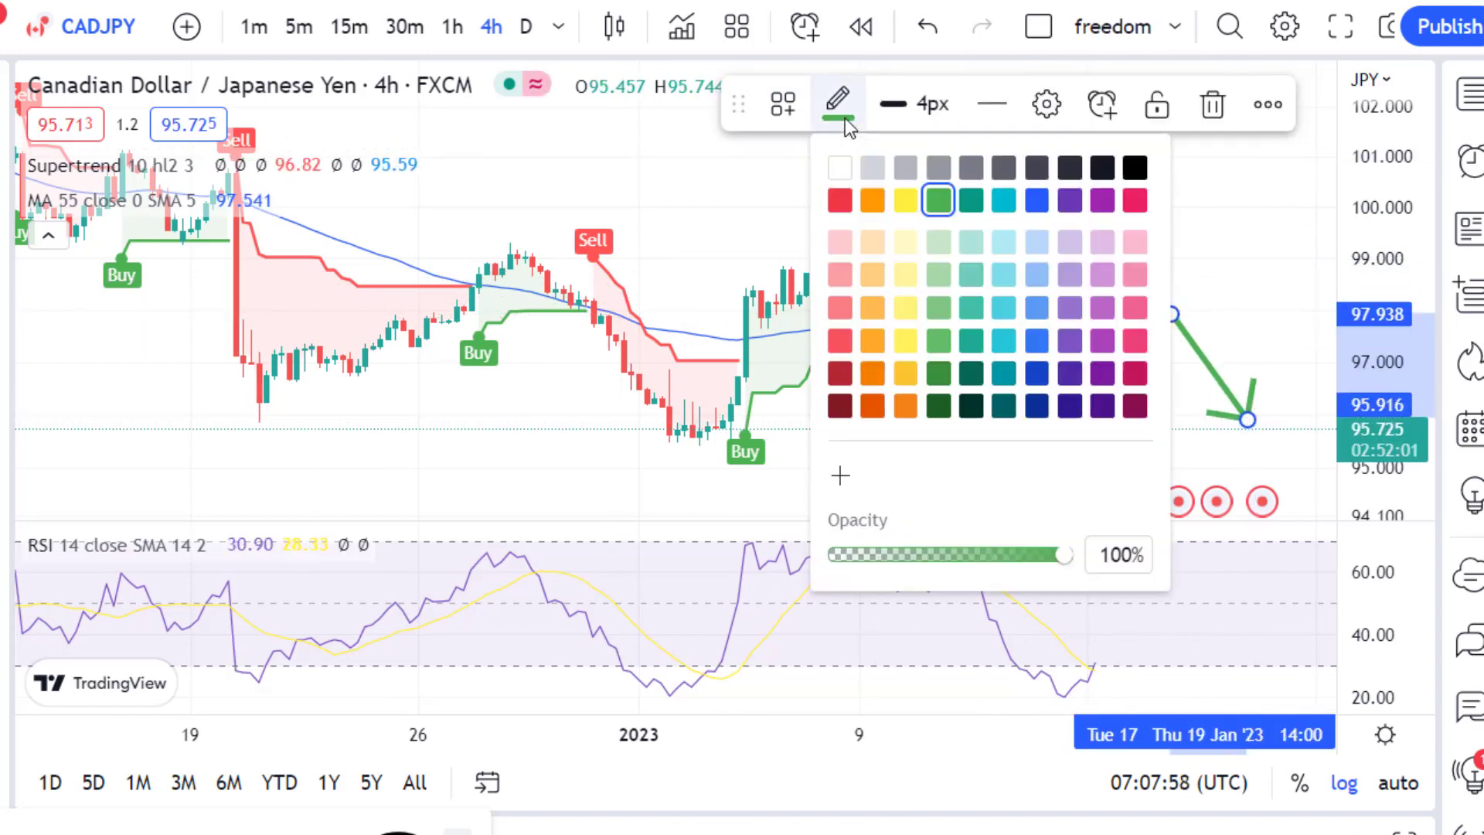
click(840, 200)
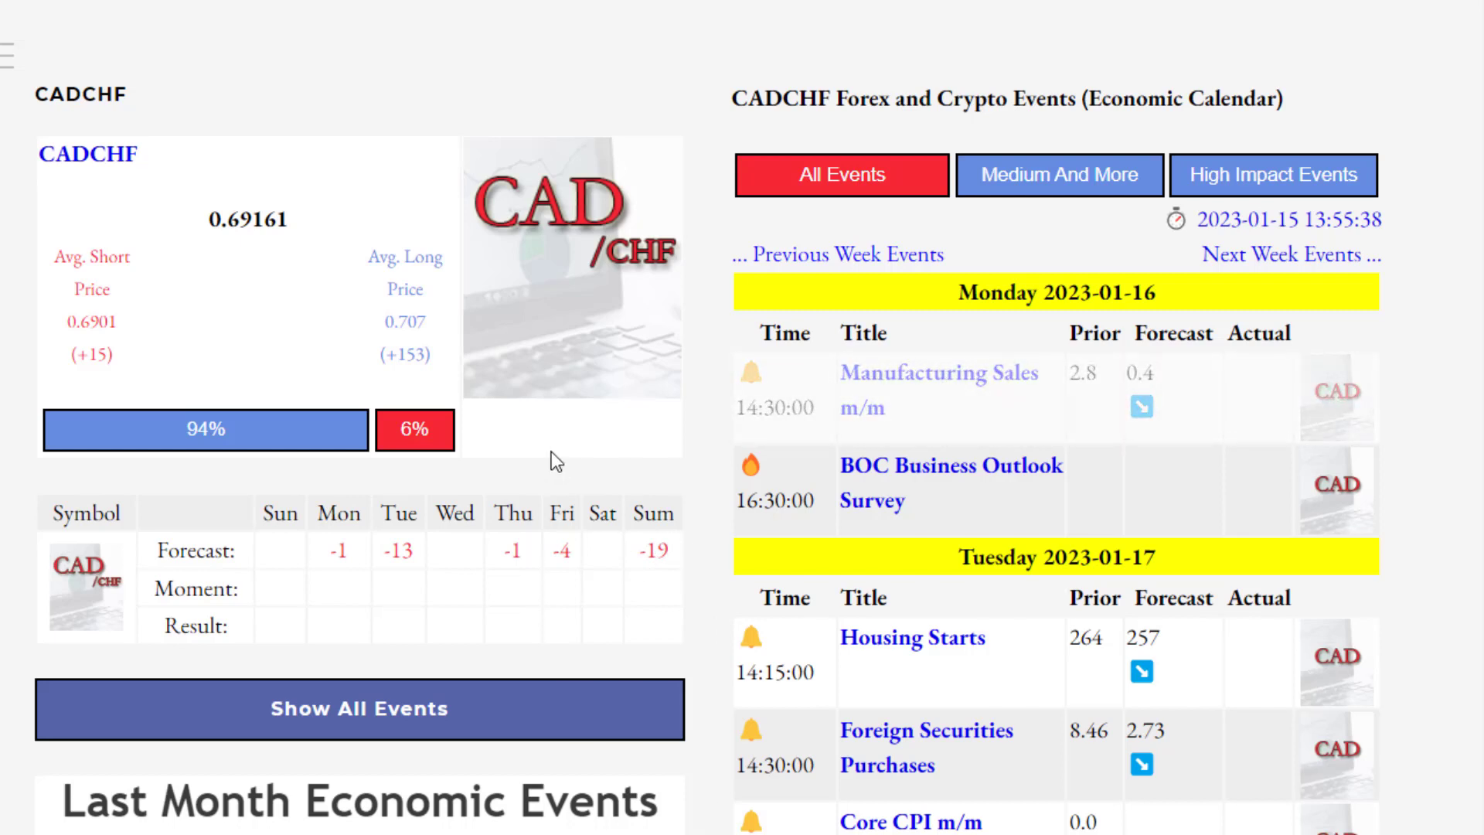
Step: Review the CADCHF forecasts and events, and draw a downward arrow on the CAD/CHF 4-hour chart from about 0.696 to 0.686
scroll(552, 456, down, 2)
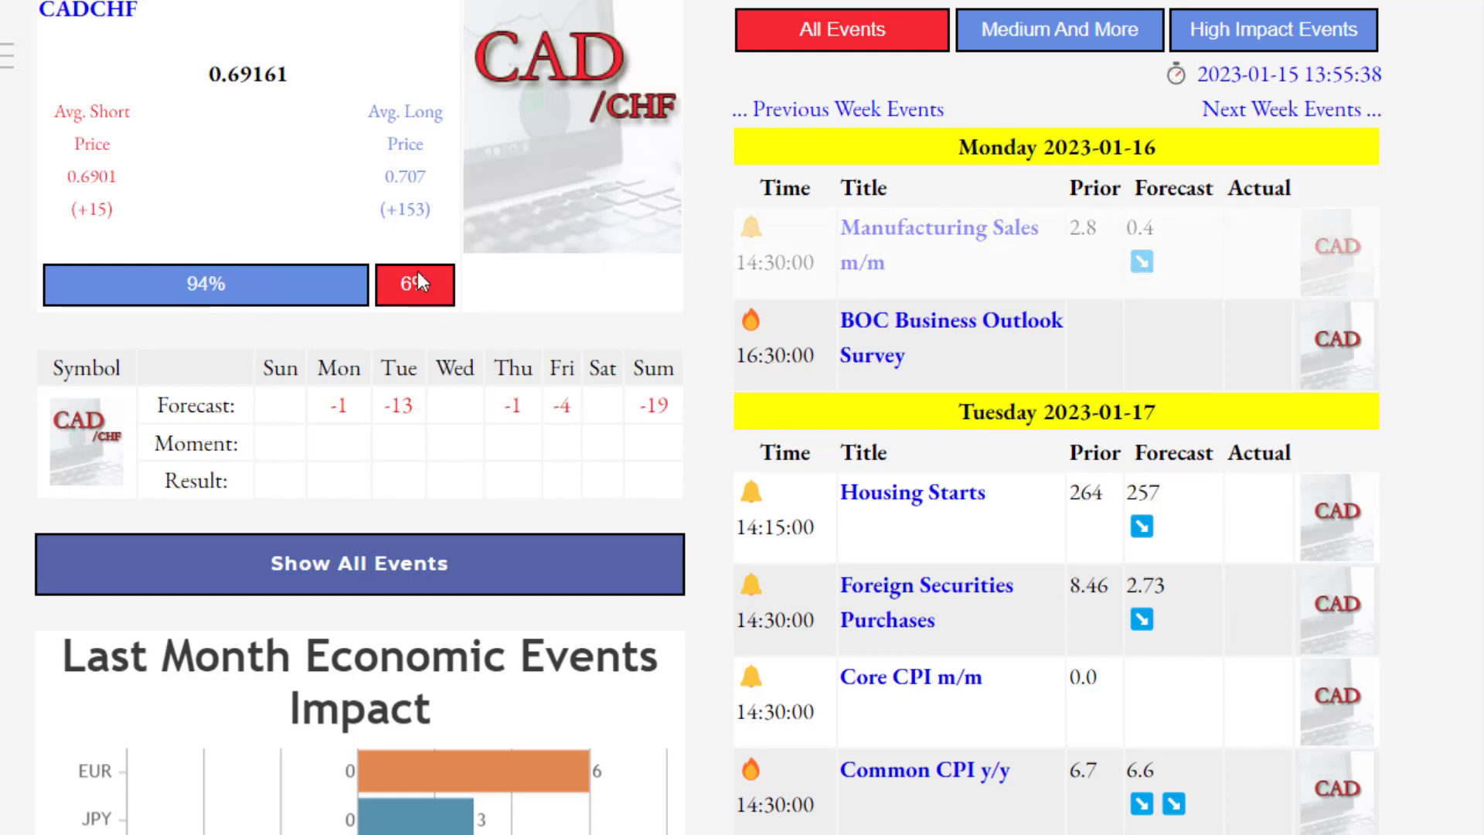
scroll(490, 321, up, 2)
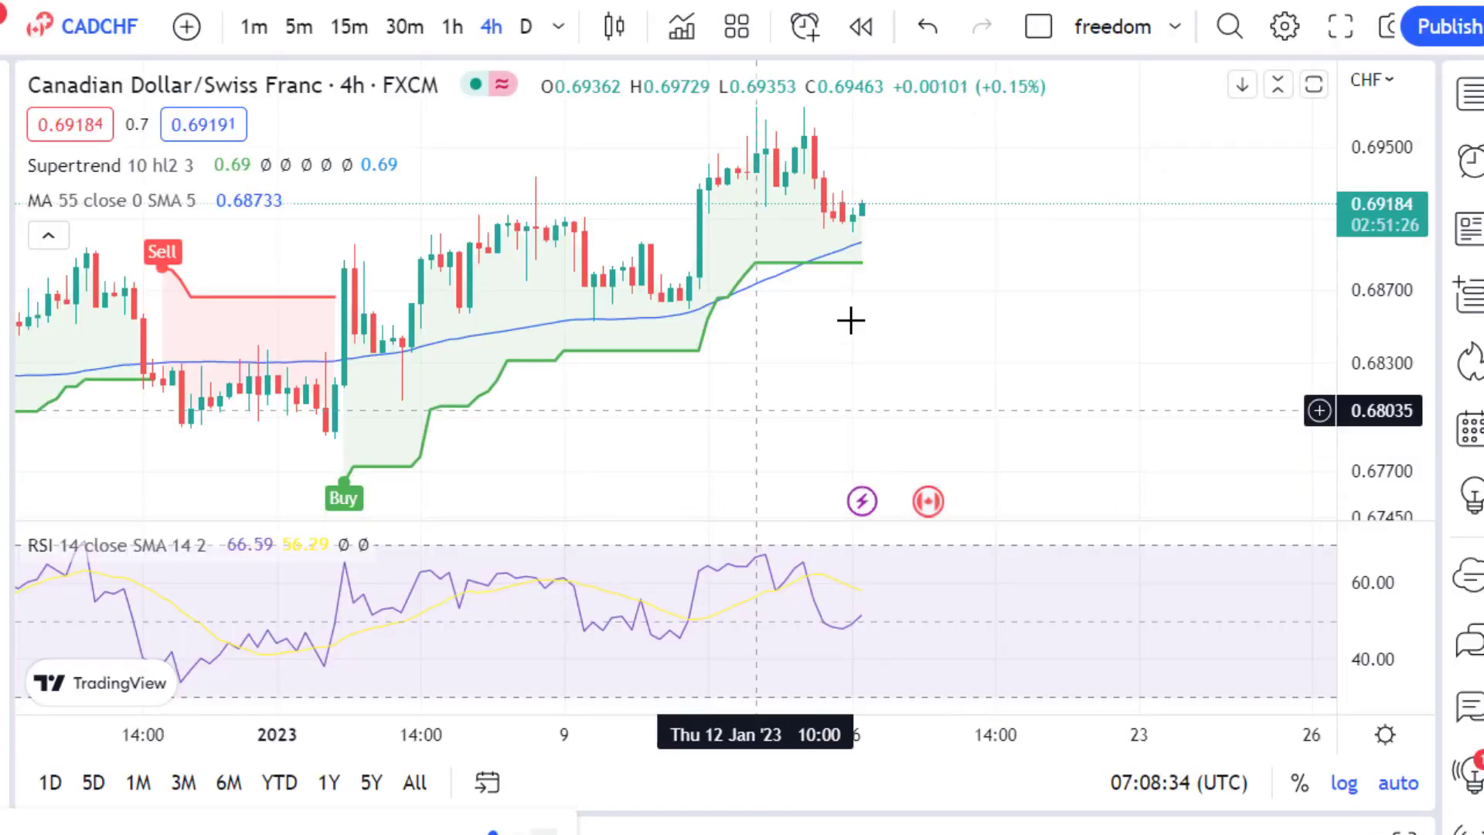
drag(991, 255, 1003, 276)
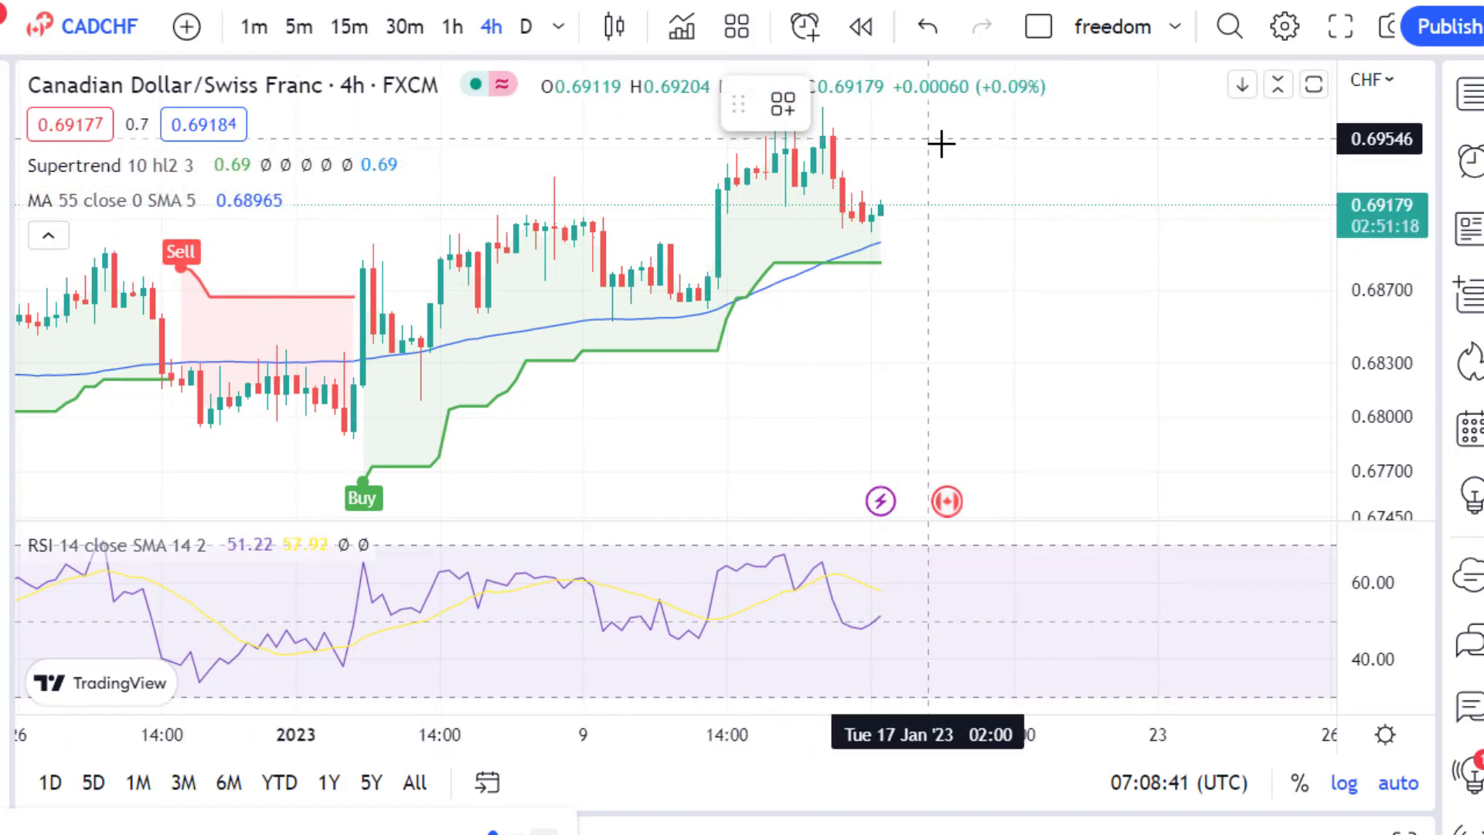
mouse_move(959, 132)
mouse_down()
mouse_move(993, 171)
mouse_move(1050, 306)
mouse_up()
click(1113, 339)
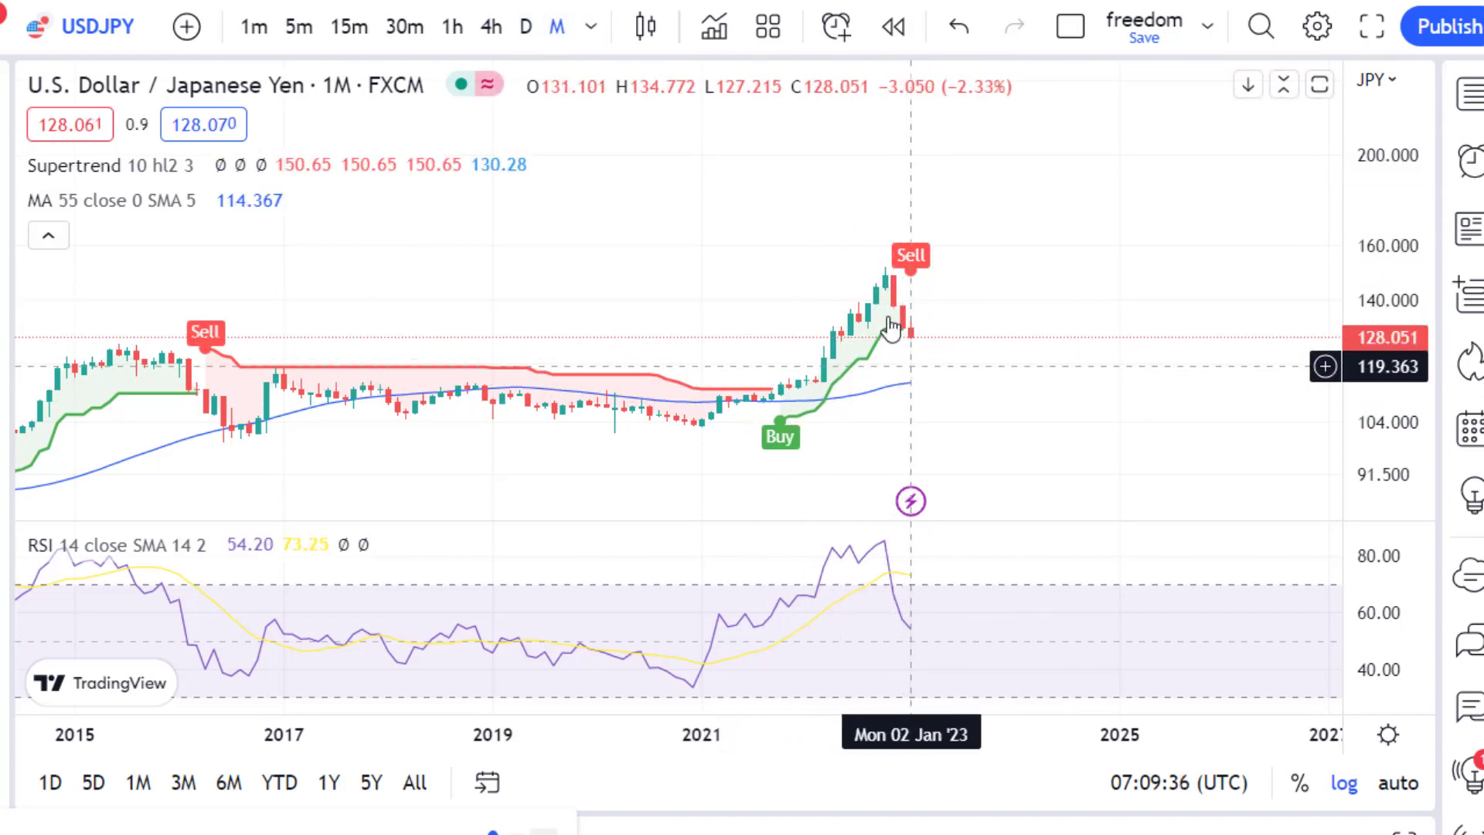
Step: Switch USD/JPY to the 4-hour timeframe, reset the chart view, and draw a red downward arrow from about 131.155 to 127.705 on 18 January 2023
click(490, 27)
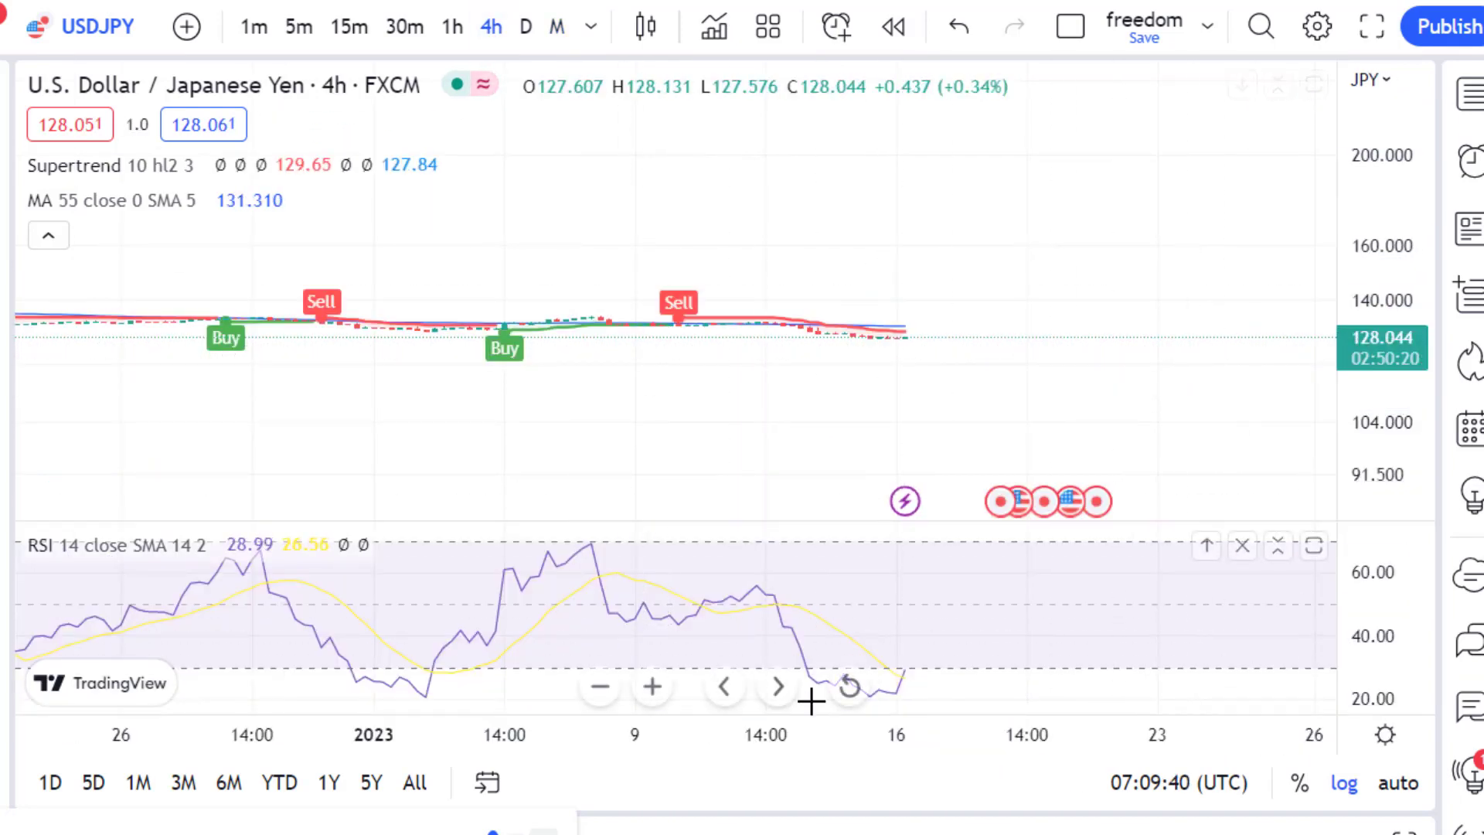
click(850, 688)
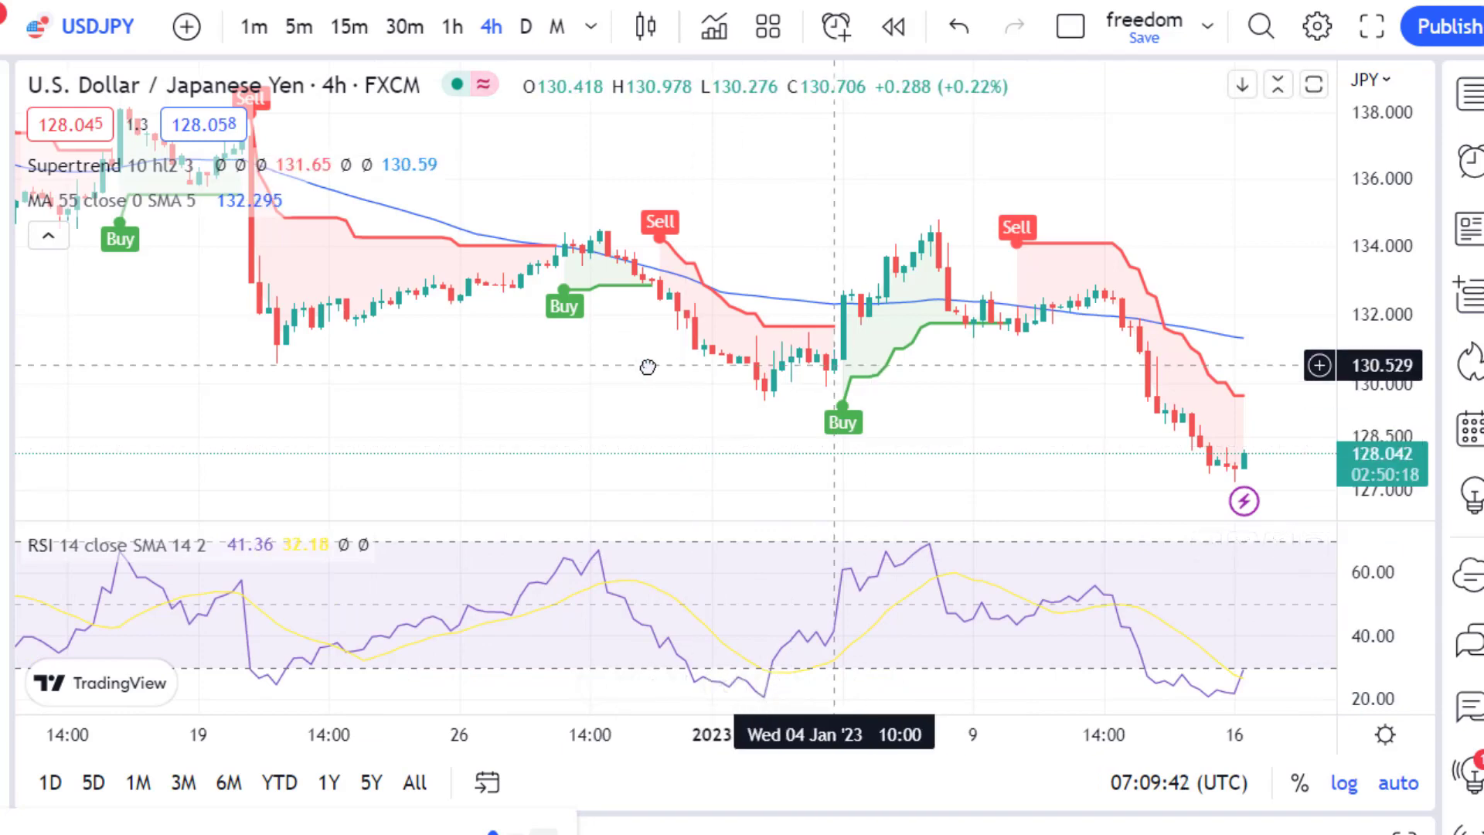
drag(789, 364, 481, 348)
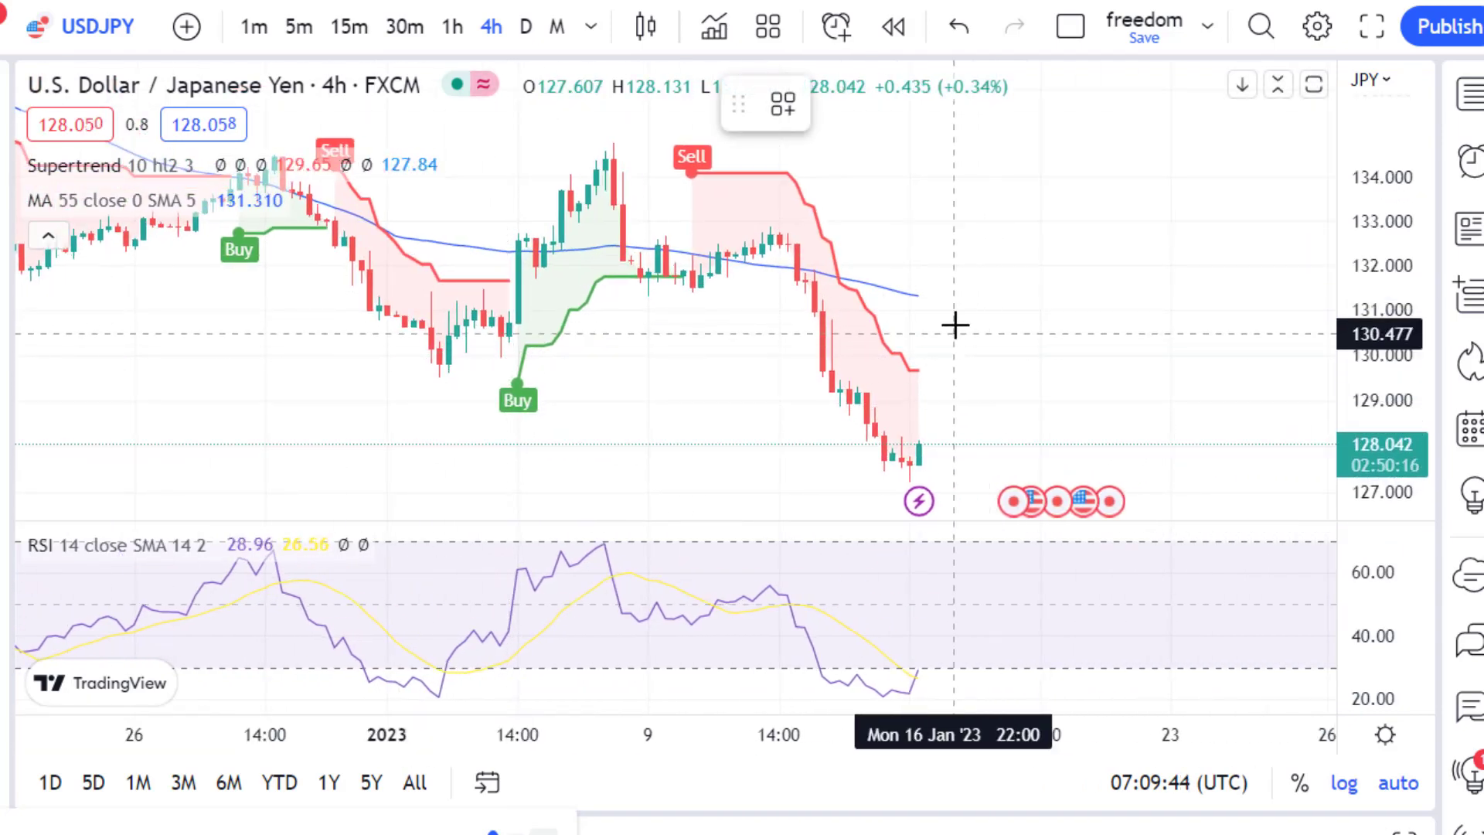
mouse_move(962, 304)
mouse_down()
mouse_move(1053, 414)
mouse_move(1058, 461)
mouse_up()
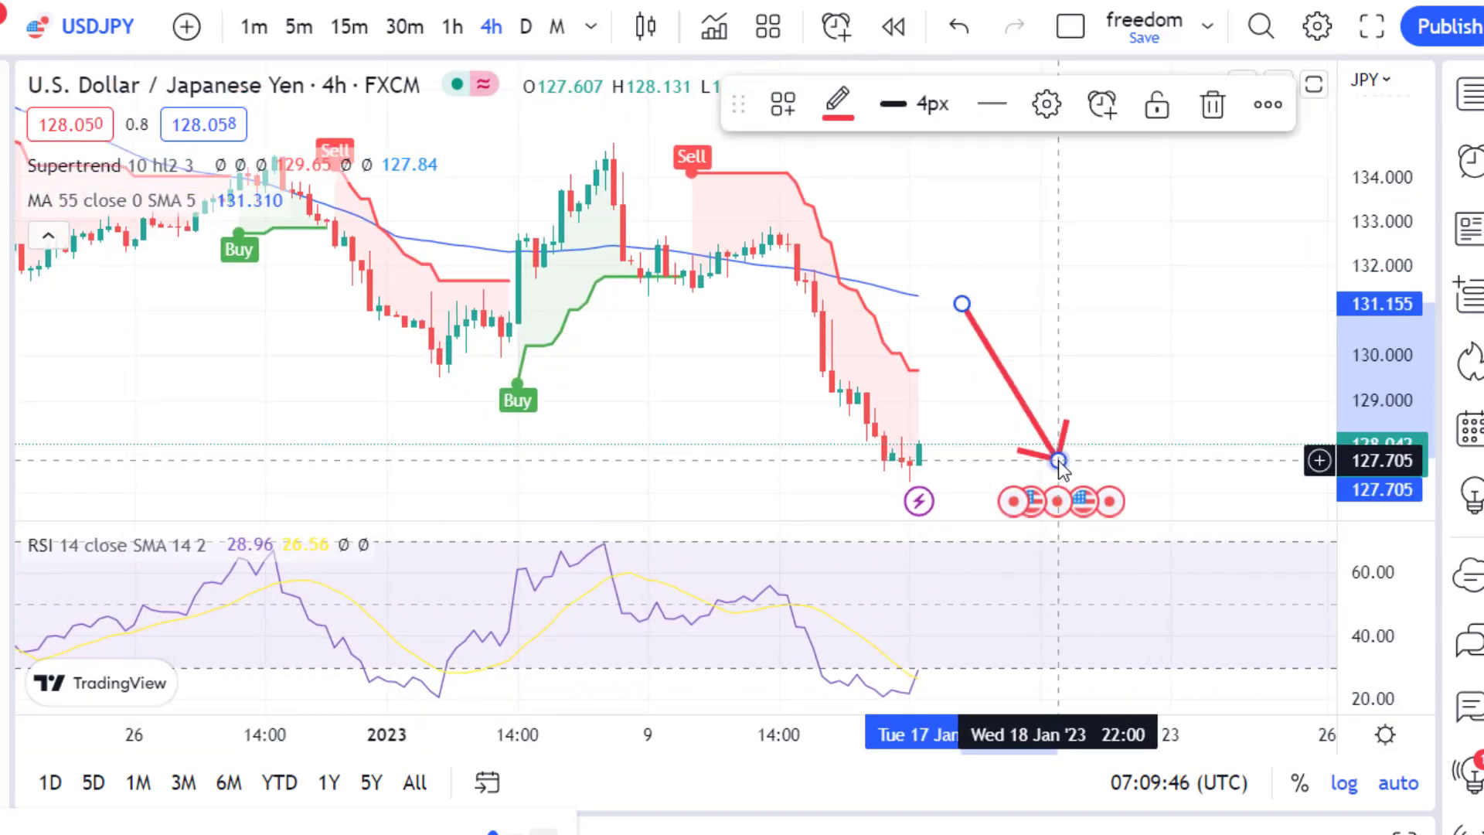
click(1153, 403)
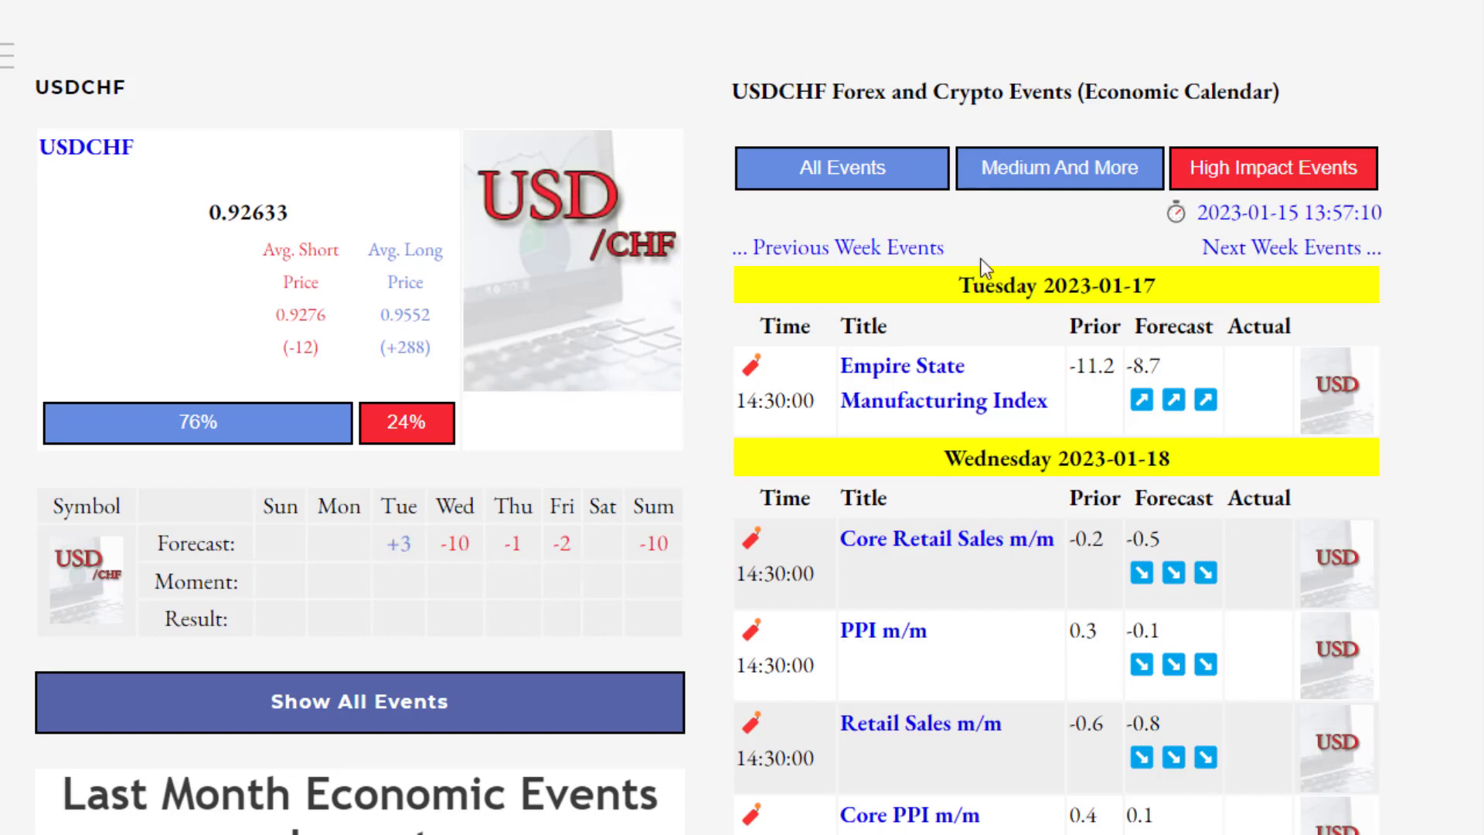
Step: On the USD/CHF 4-hour chart, draw a green arrow up to about 0.930 and a red arrow from about 0.93026 down to 0.91631
click(1137, 2)
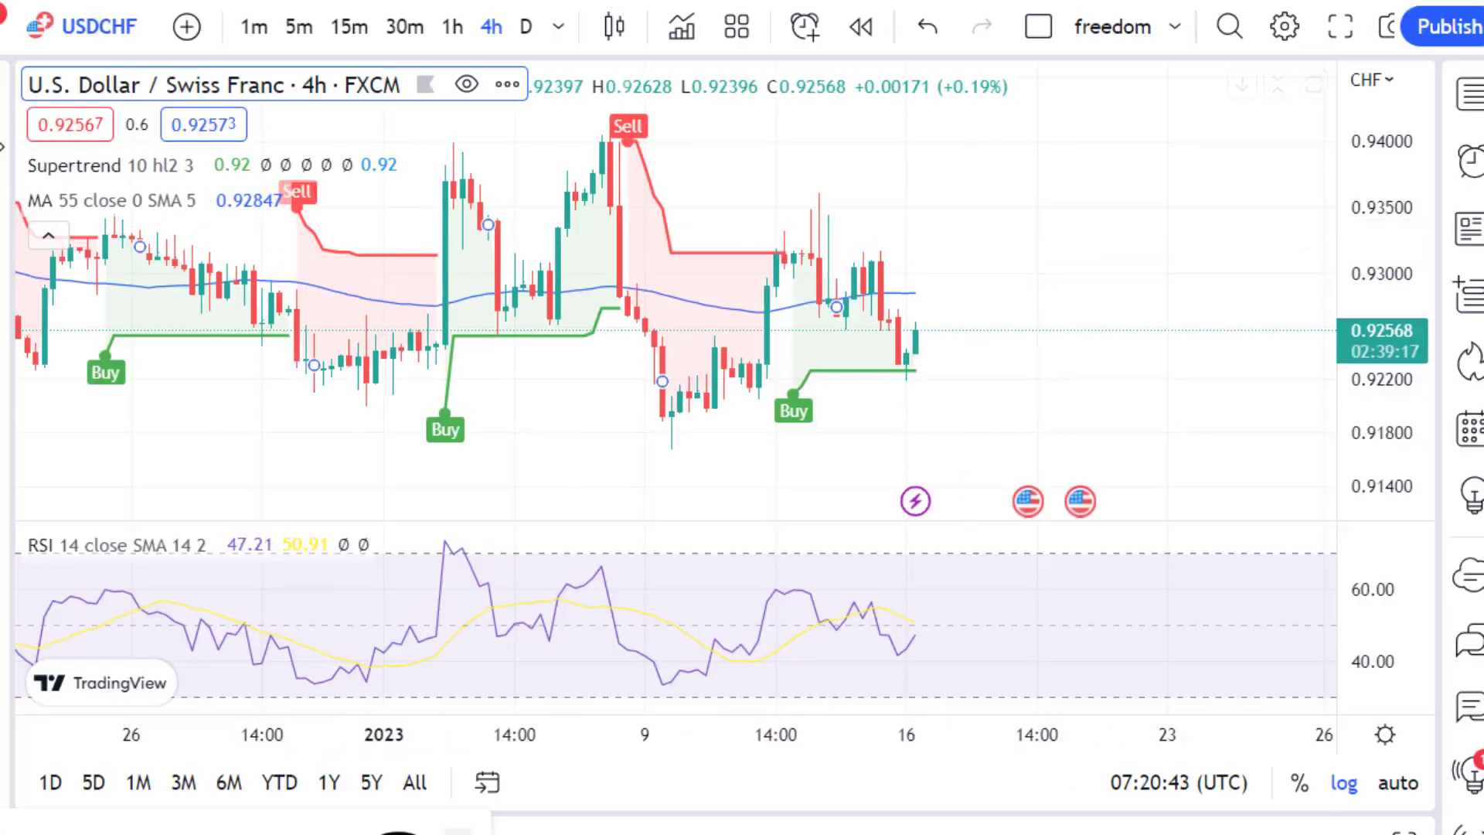
mouse_move(924, 365)
mouse_down()
mouse_move(981, 258)
mouse_move(1077, 414)
mouse_move(1124, 441)
mouse_move(1116, 457)
mouse_up()
click(1136, 272)
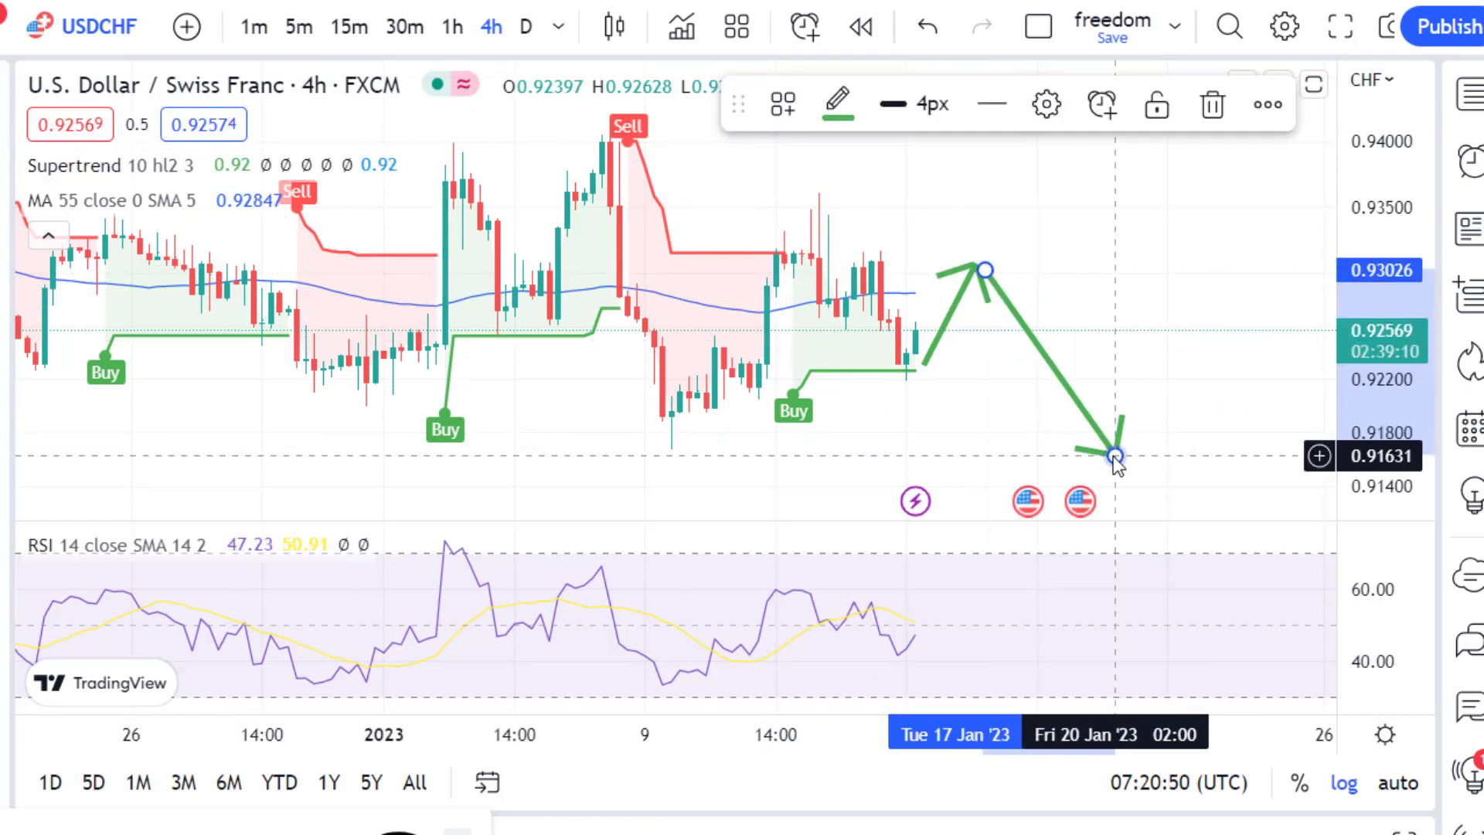
click(838, 102)
click(848, 198)
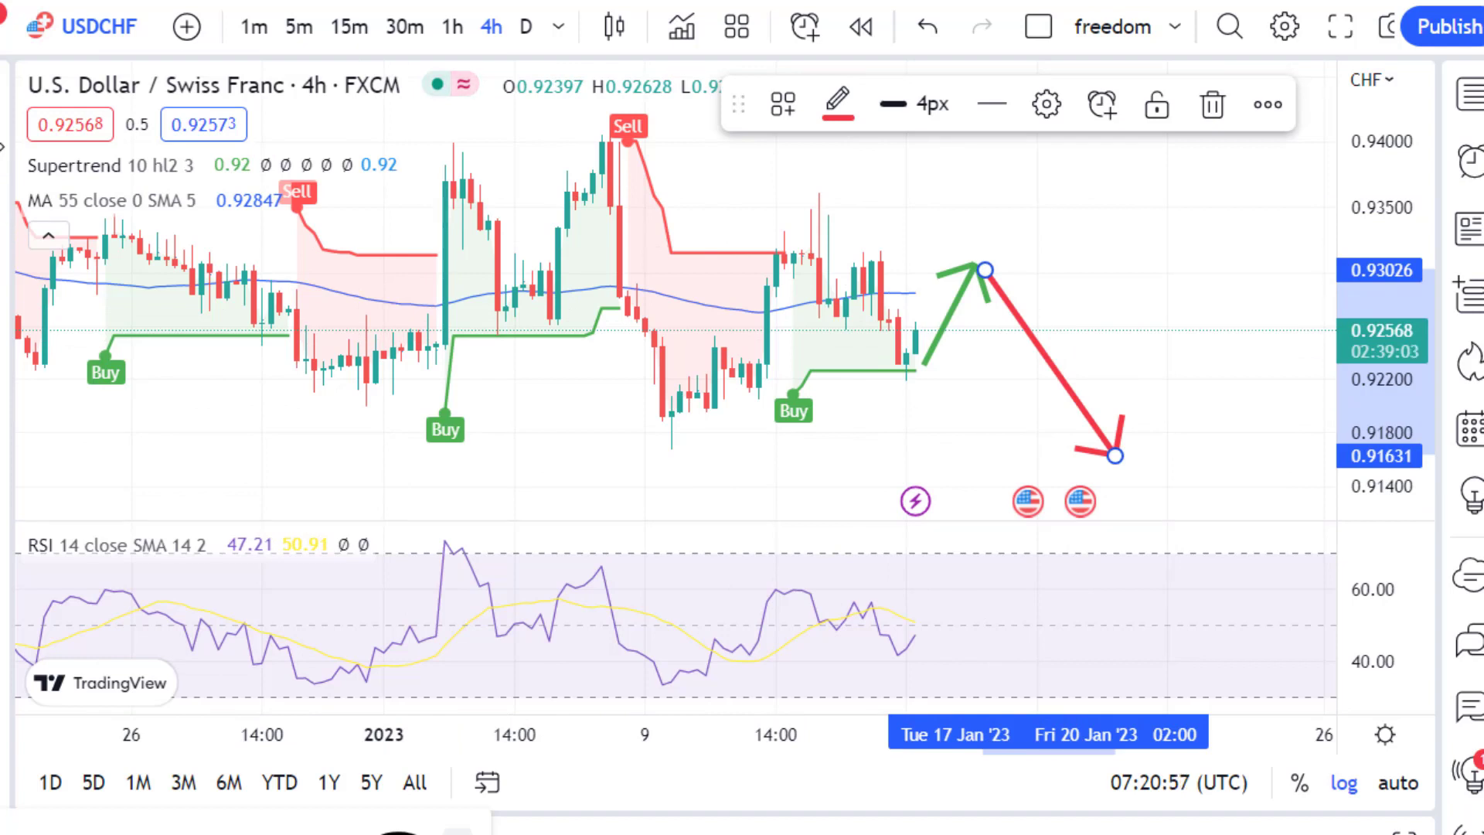
key(Escape)
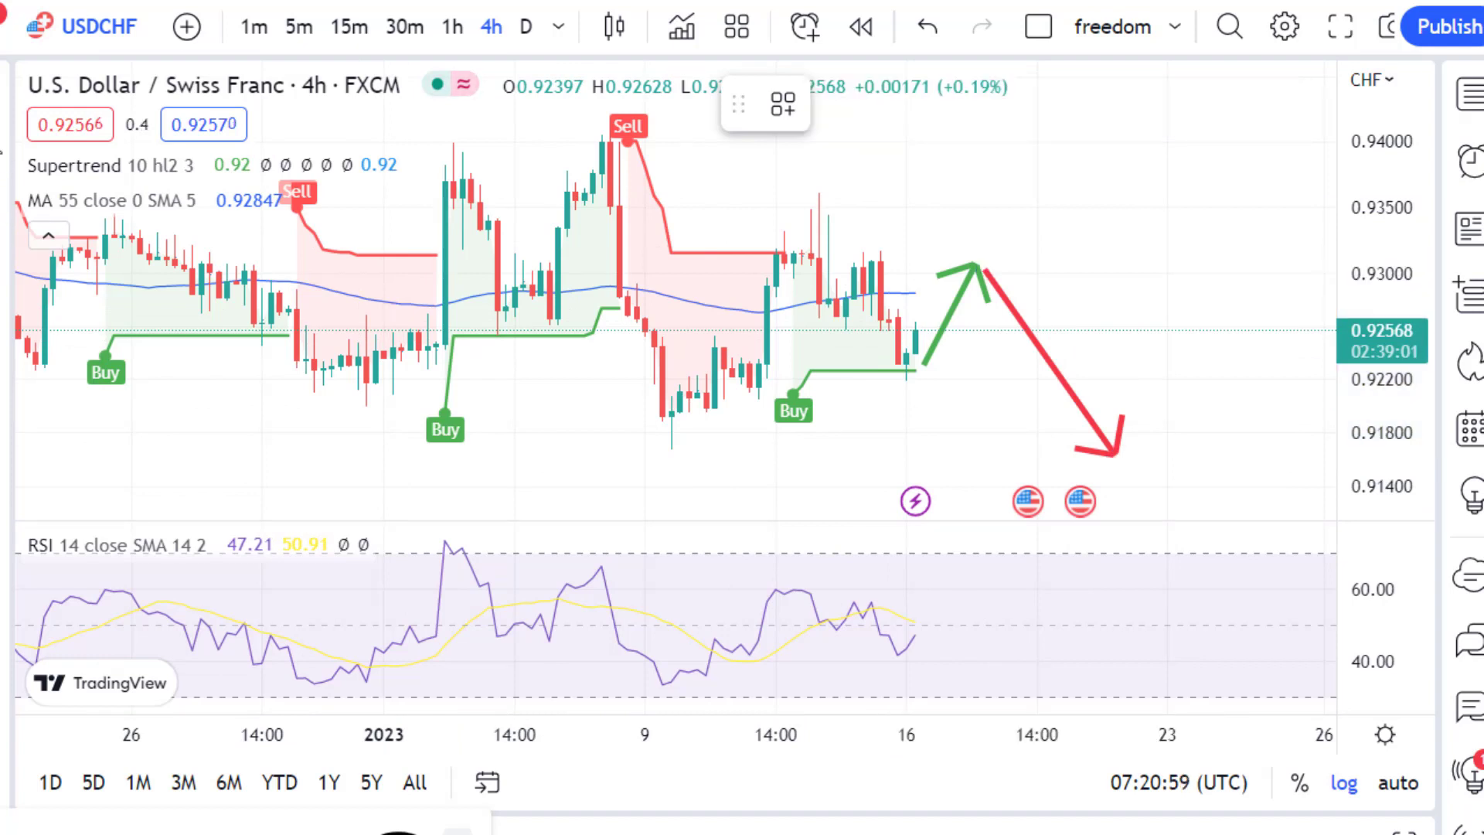
Step: Place a horizontal line on the USD/CHF chart at about 0.937, above the latest candles
click(5, 153)
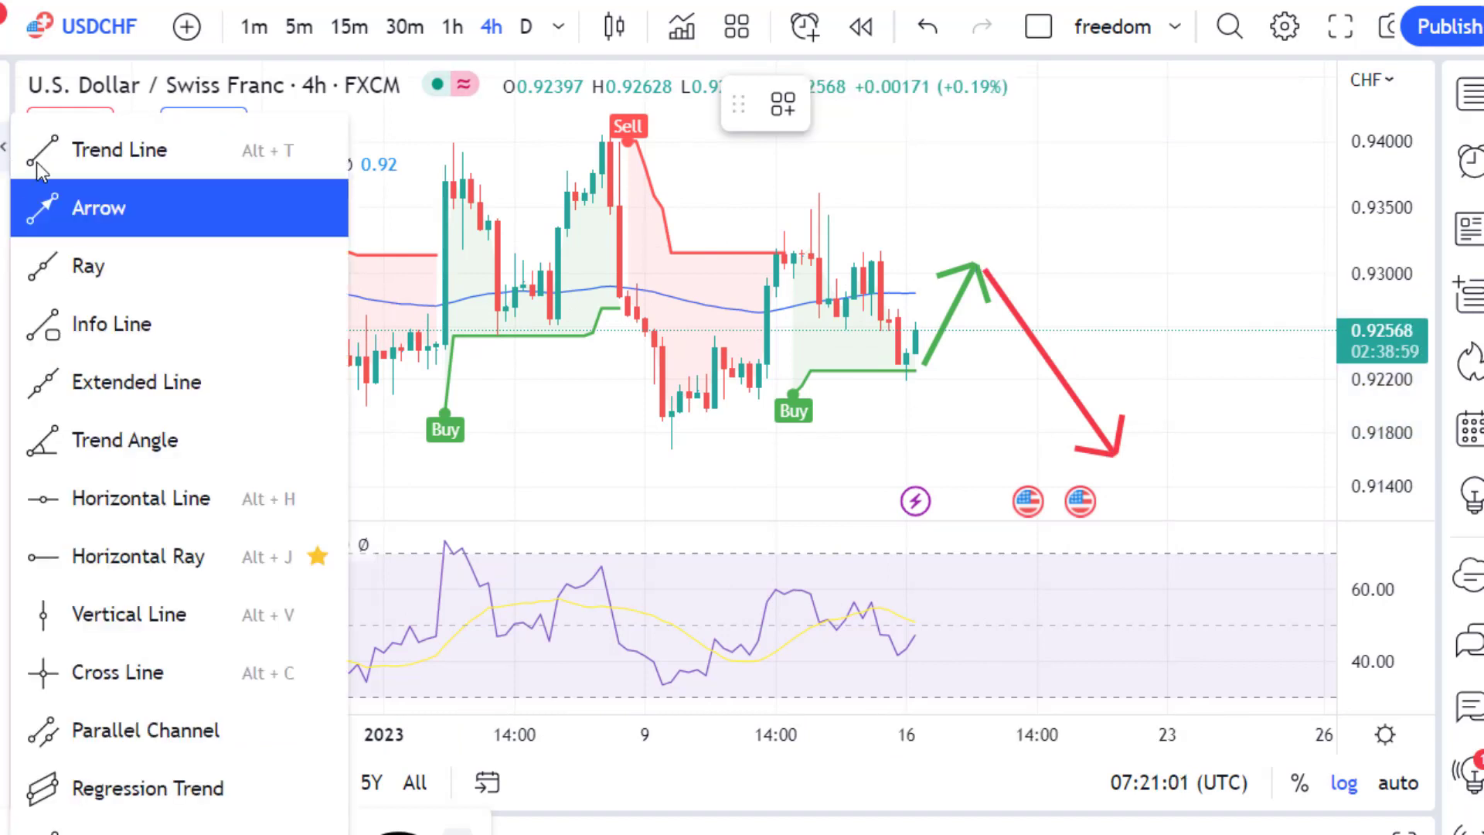
click(77, 495)
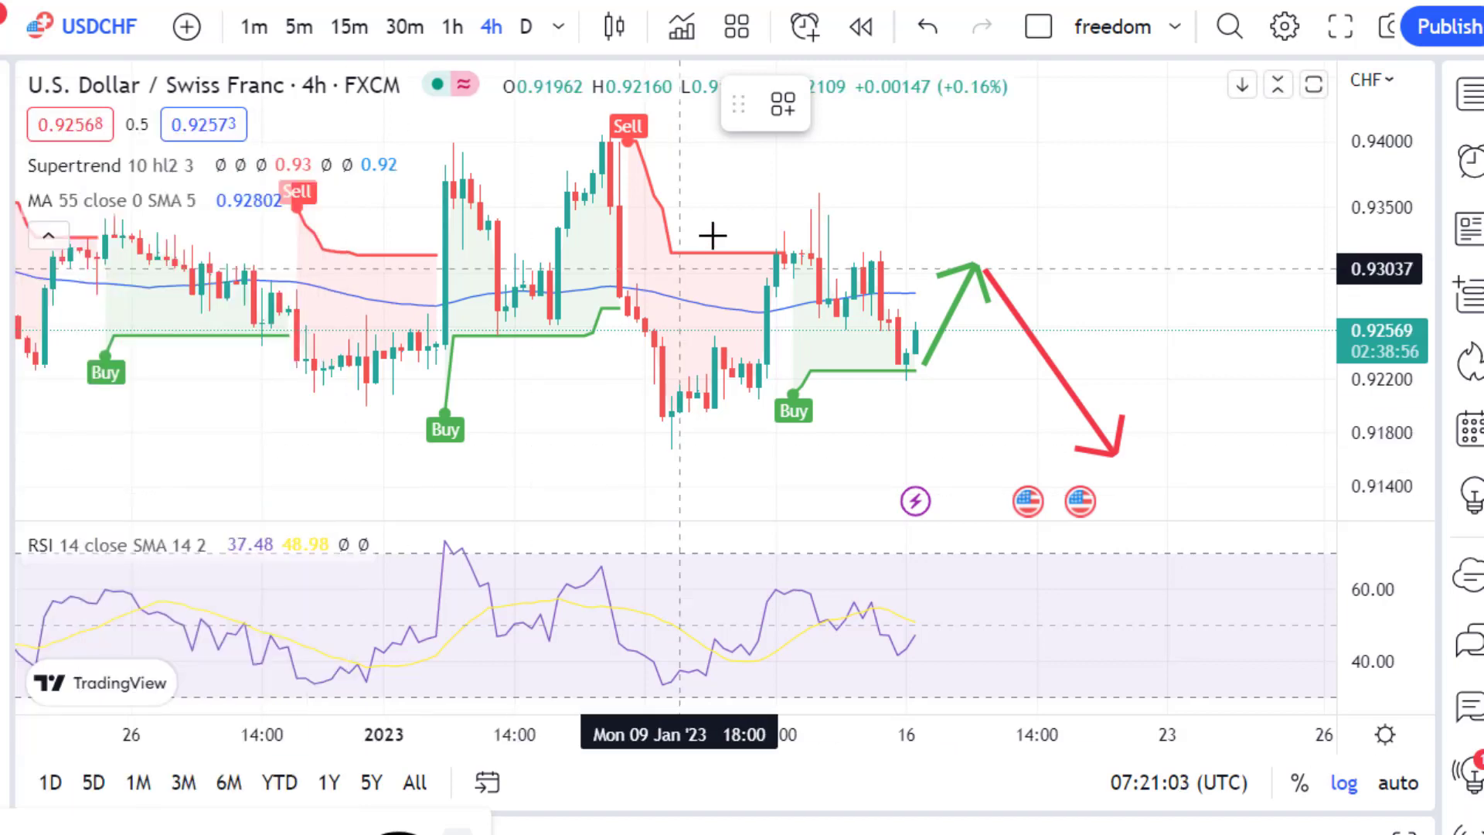
click(941, 179)
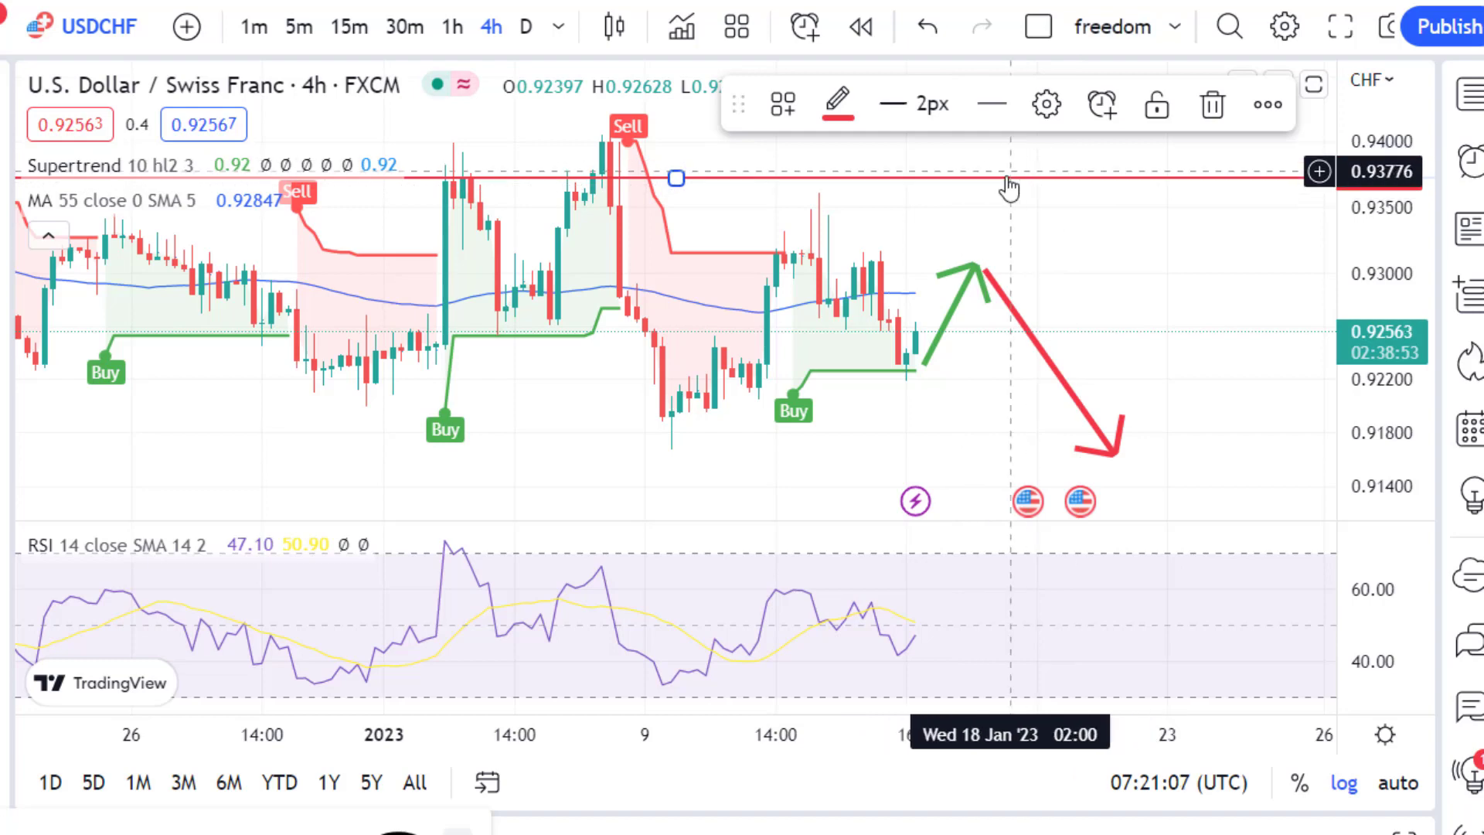